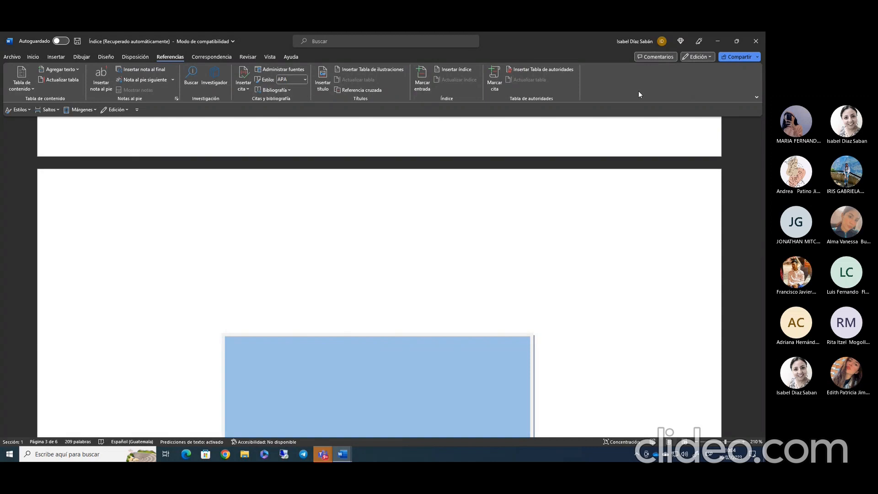
# Start a table of illustrations and preview its entries with no leader, a dashed leader and an underline leader
pyautogui.click(364, 70)
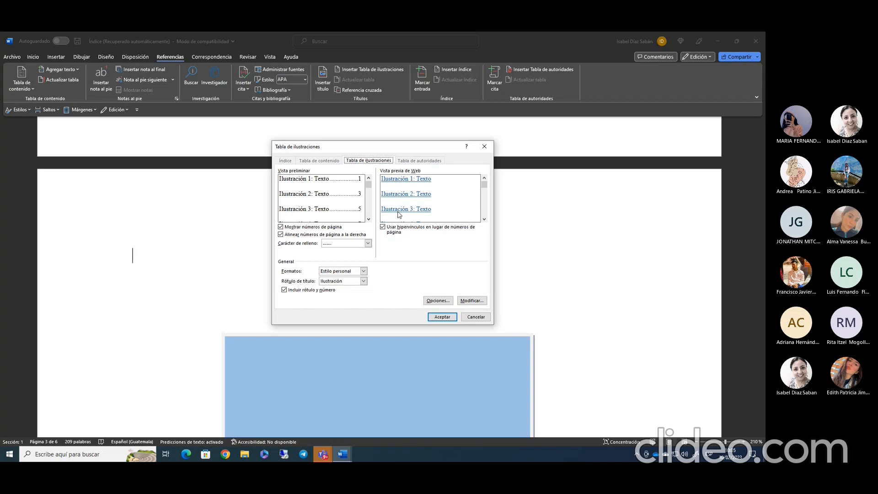
pyautogui.click(367, 244)
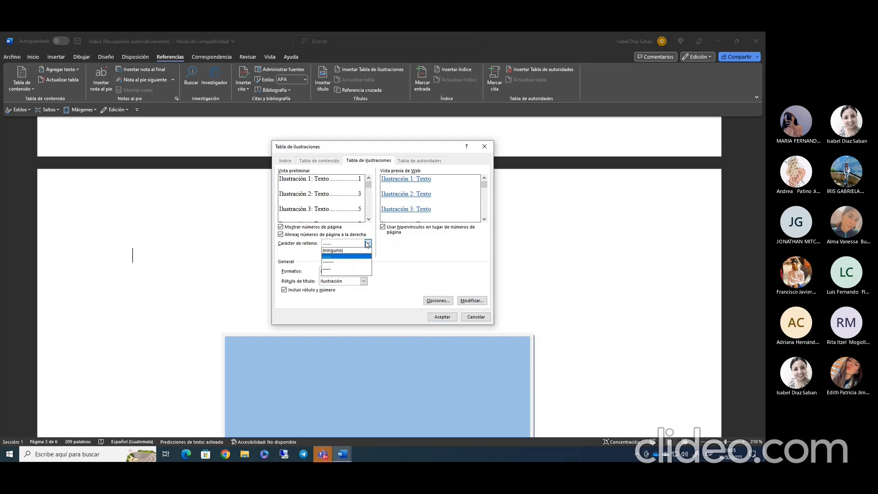
pyautogui.click(363, 251)
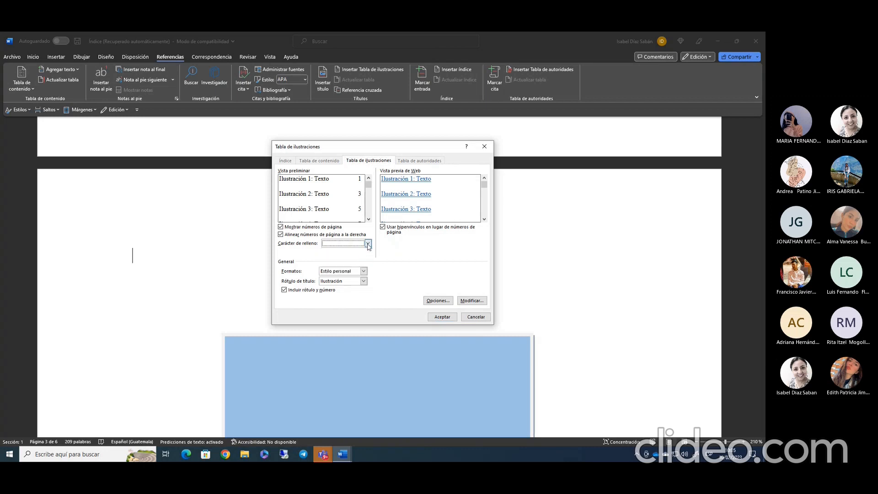
pyautogui.click(368, 243)
pyautogui.click(363, 262)
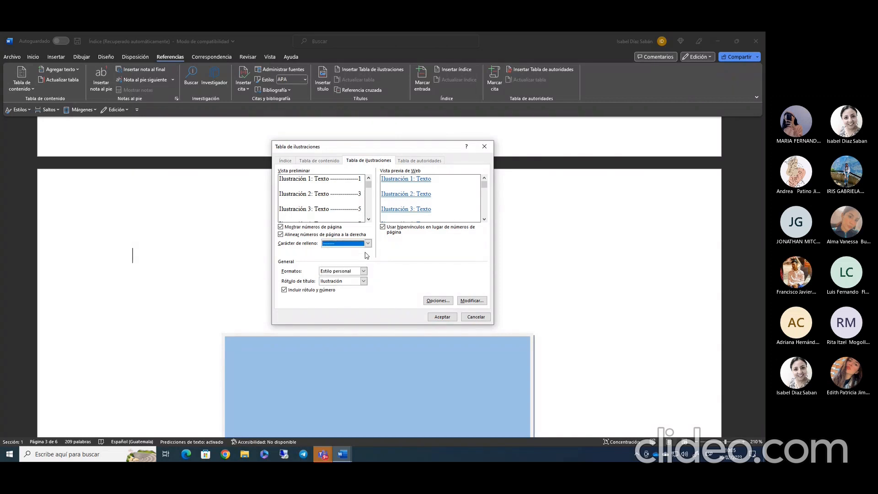
pyautogui.click(369, 244)
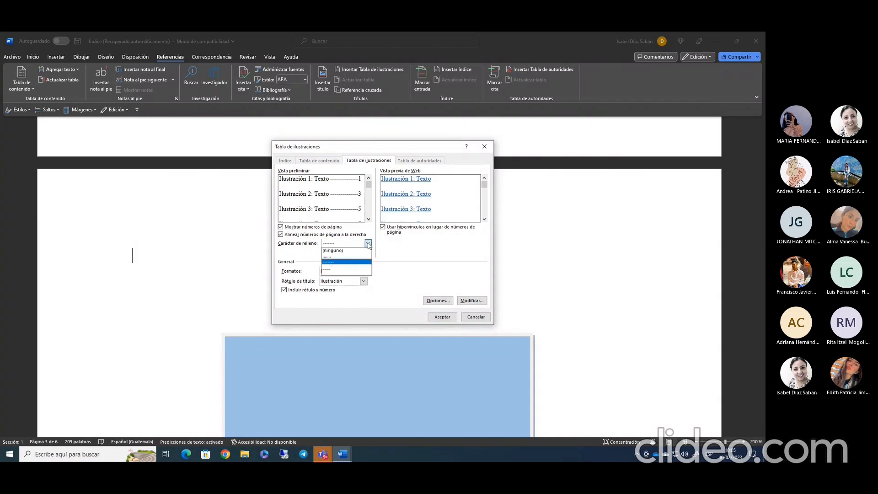
pyautogui.click(363, 271)
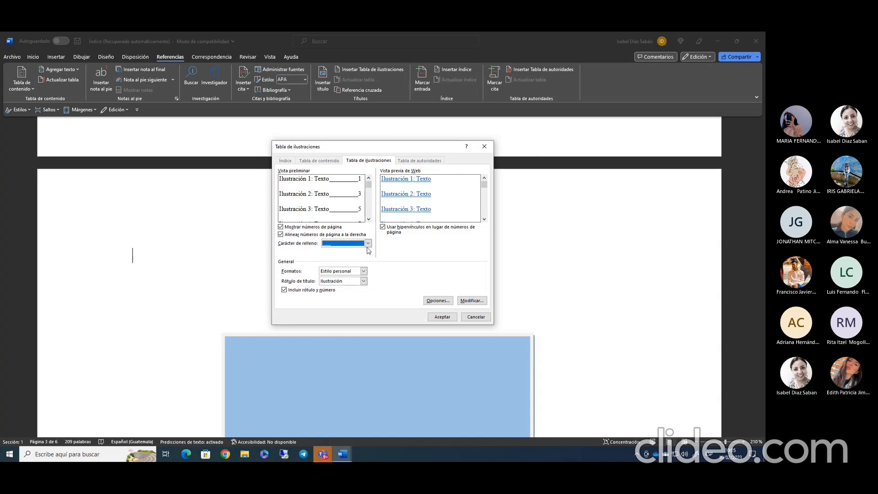
# Set the table of illustrations to a dotted tab leader and the Figura caption label
pyautogui.click(368, 245)
pyautogui.click(363, 257)
pyautogui.click(363, 282)
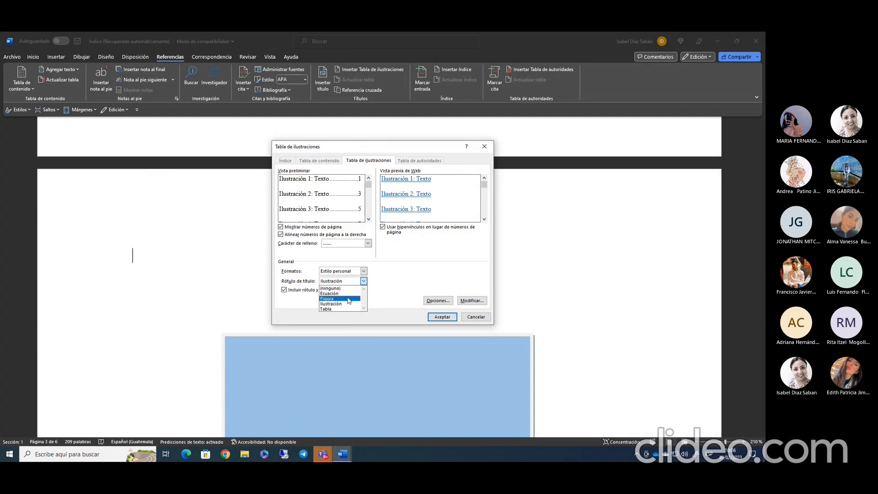
pyautogui.click(349, 299)
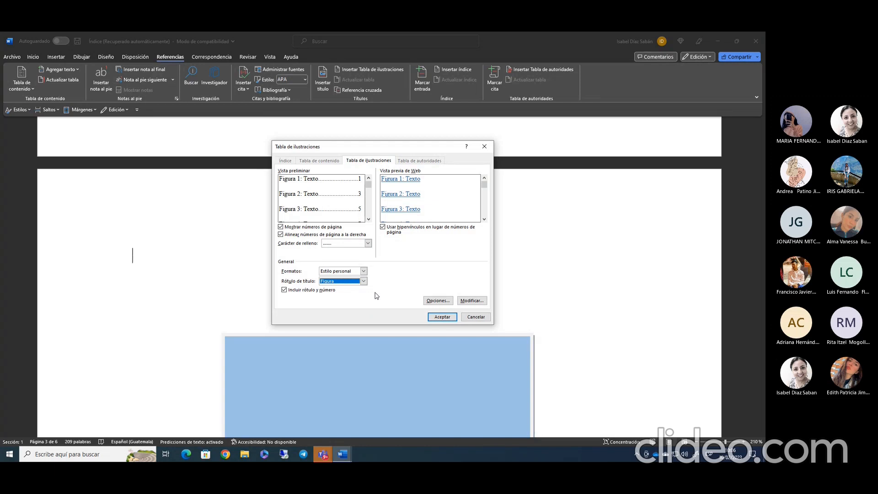
# Modify the Tabla de ilustraciones entry style to use Times New Roman at 12 pt
pyautogui.click(475, 301)
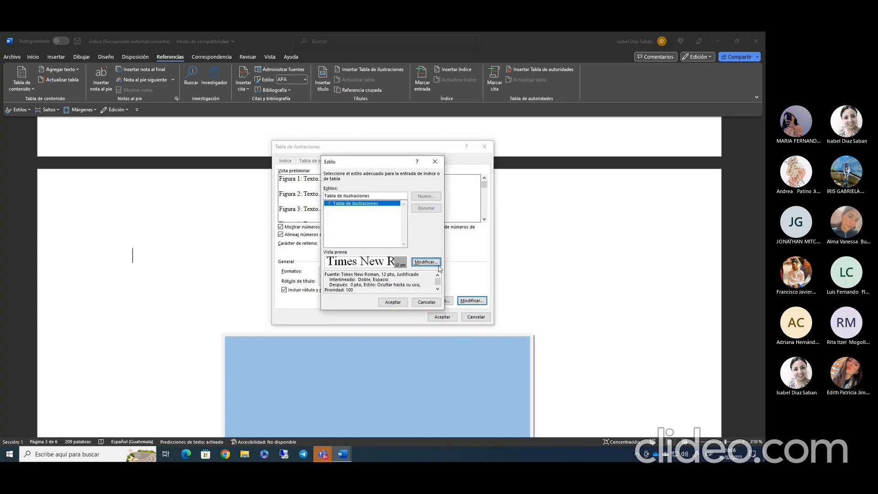
pyautogui.click(424, 262)
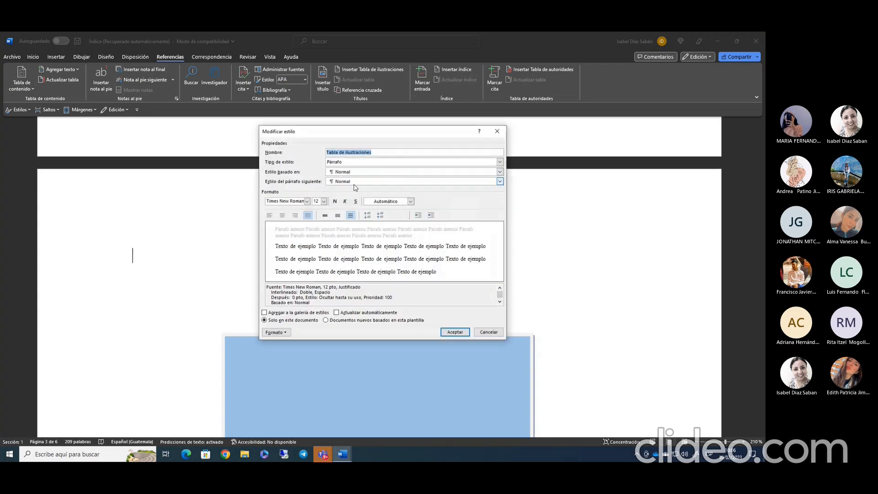
pyautogui.click(307, 202)
pyautogui.click(305, 231)
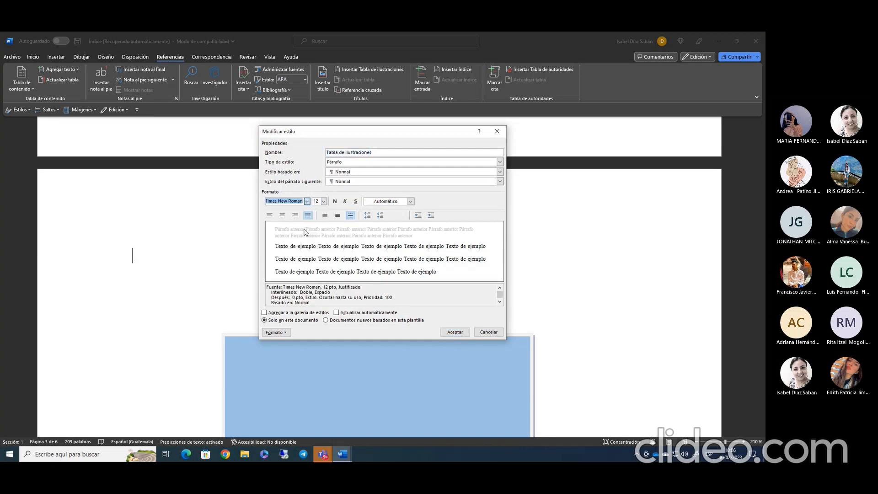
pyautogui.click(324, 201)
pyautogui.click(317, 230)
# Apply justified alignment and double line spacing to the Tabla de ilustraciones style and accept the style changes
pyautogui.click(270, 219)
pyautogui.click(283, 217)
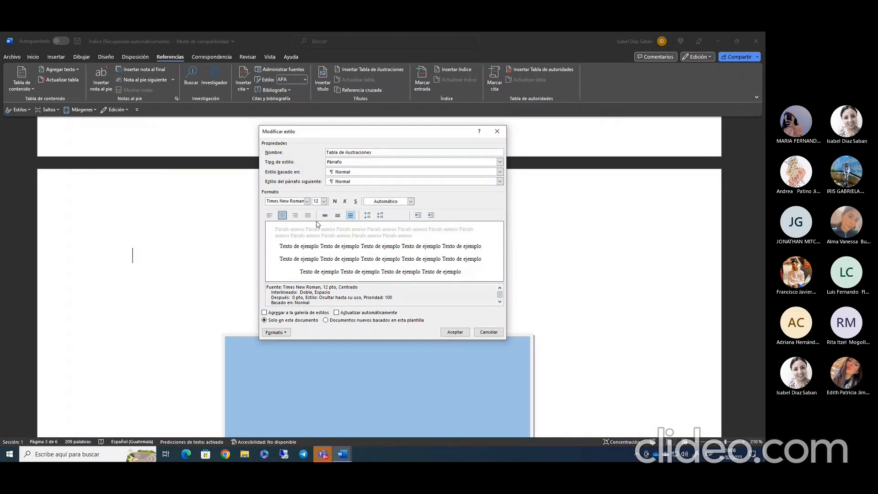
pyautogui.click(308, 216)
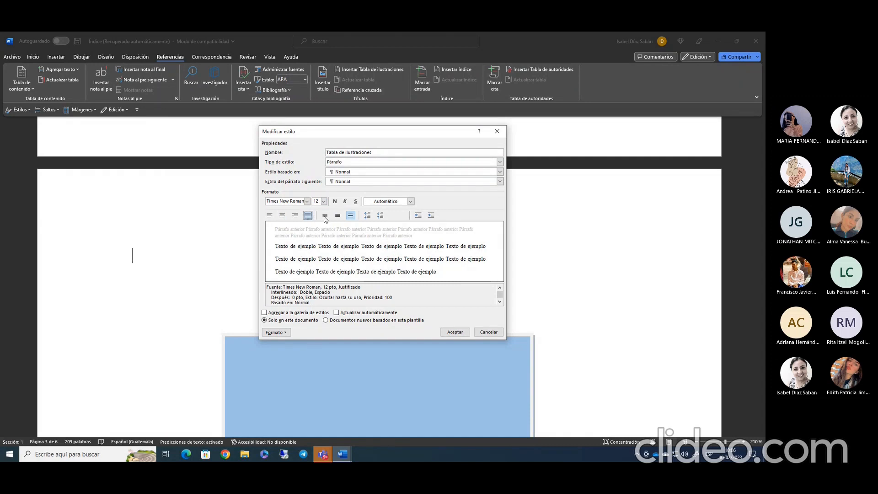
pyautogui.click(350, 215)
pyautogui.click(462, 333)
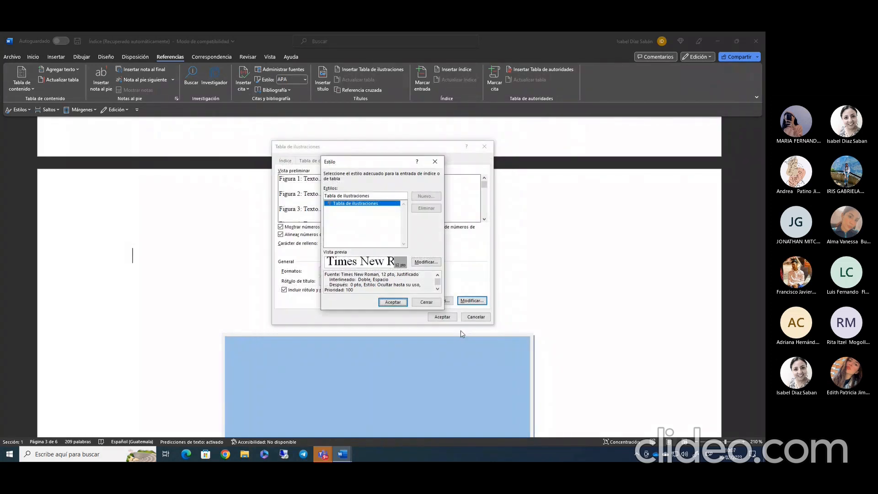
pyautogui.click(427, 303)
# Try to insert the table of illustrations above the blue figure, and delete the text it produces
pyautogui.click(442, 316)
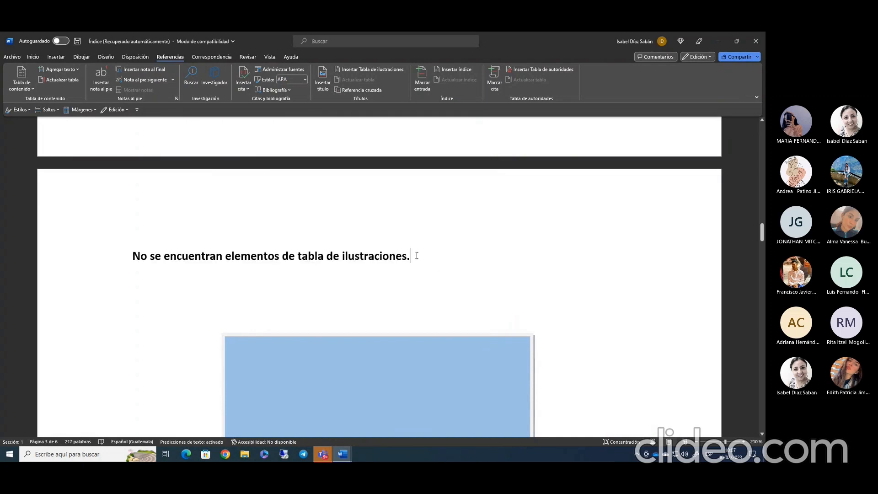
pyautogui.moveTo(413, 256); pyautogui.dragTo(112, 269)
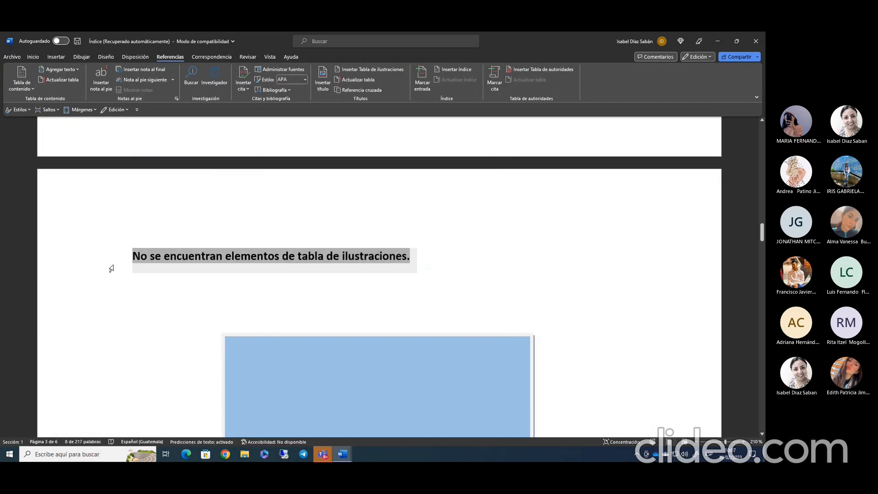
pyautogui.press('Delete')
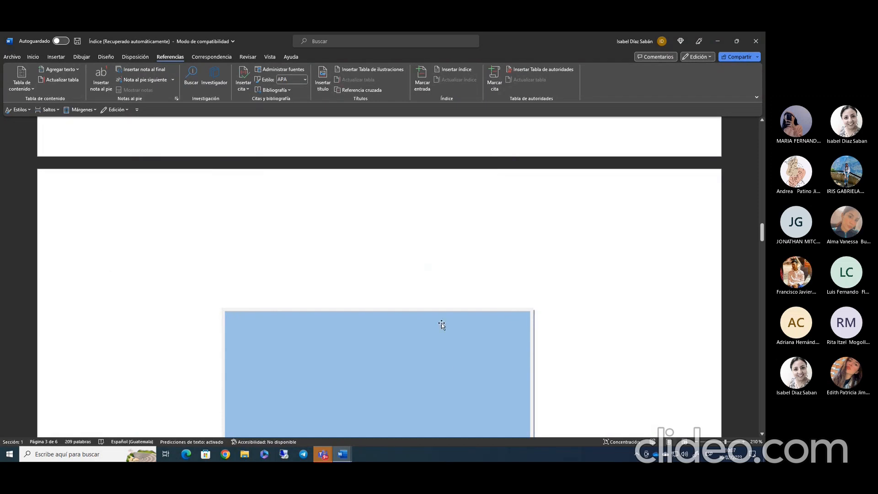
# Delete the manually typed "Figura 1" label before "Huesos de la cadera" under the blue figure
pyautogui.scroll(-5, 441, 323)
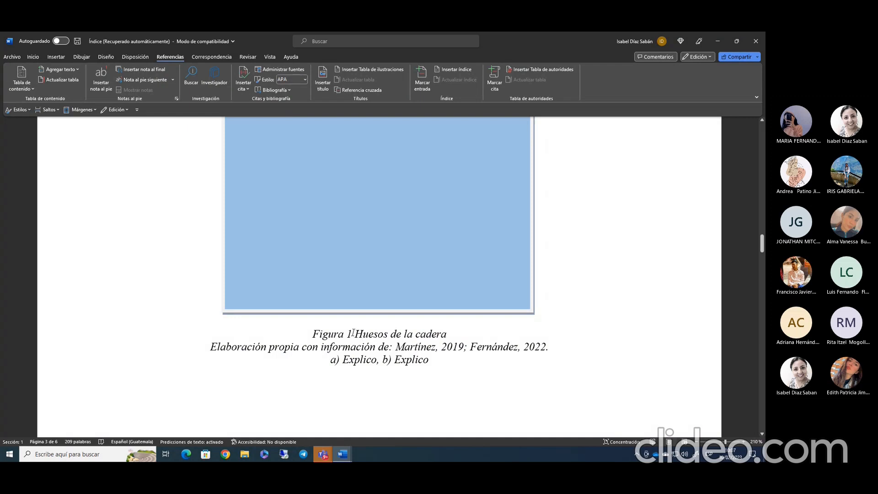
pyautogui.moveTo(353, 333); pyautogui.dragTo(312, 333)
pyautogui.press('Delete')
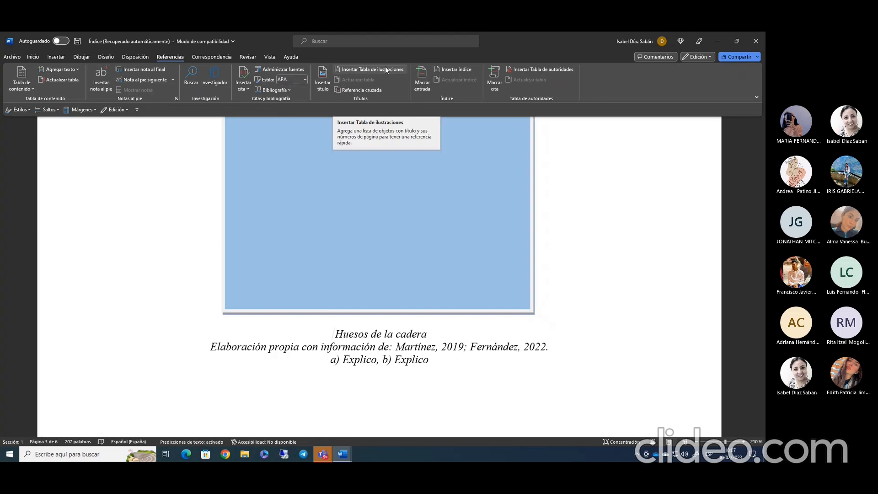
# Insert an automatic caption with the Figura label in front of "Huesos de la cadera"
pyautogui.click(321, 89)
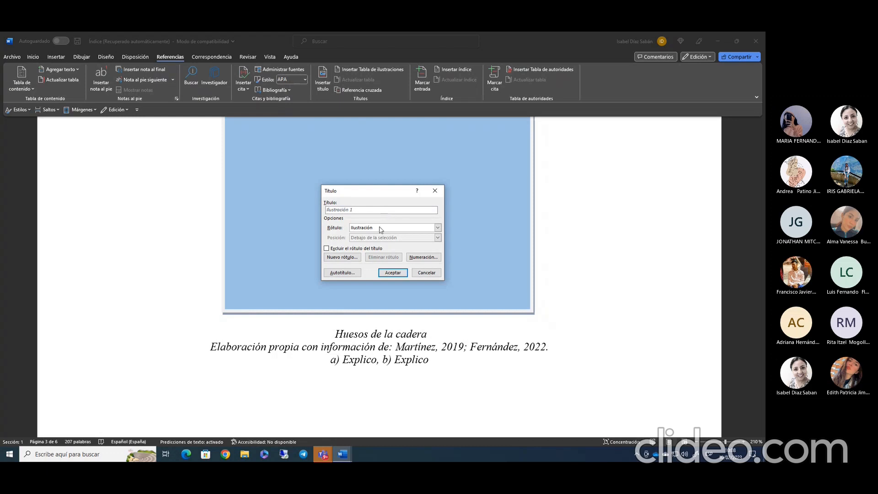
pyautogui.click(340, 258)
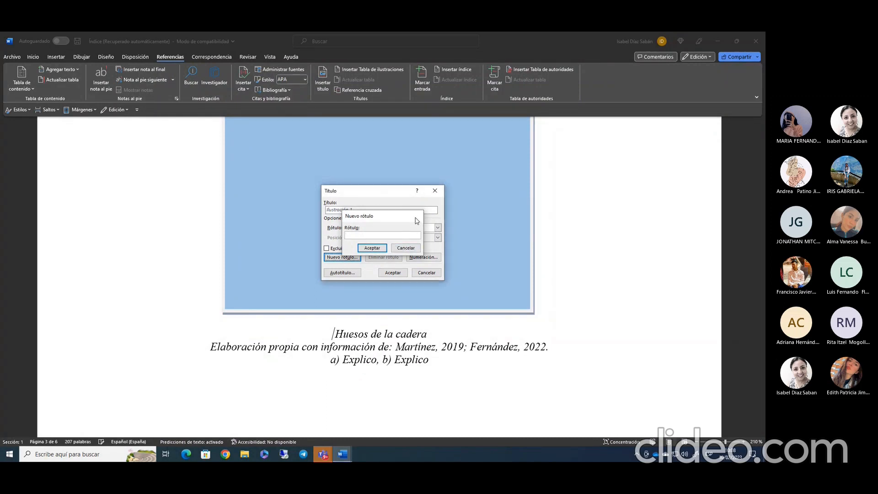
pyautogui.click(414, 216)
pyautogui.click(437, 228)
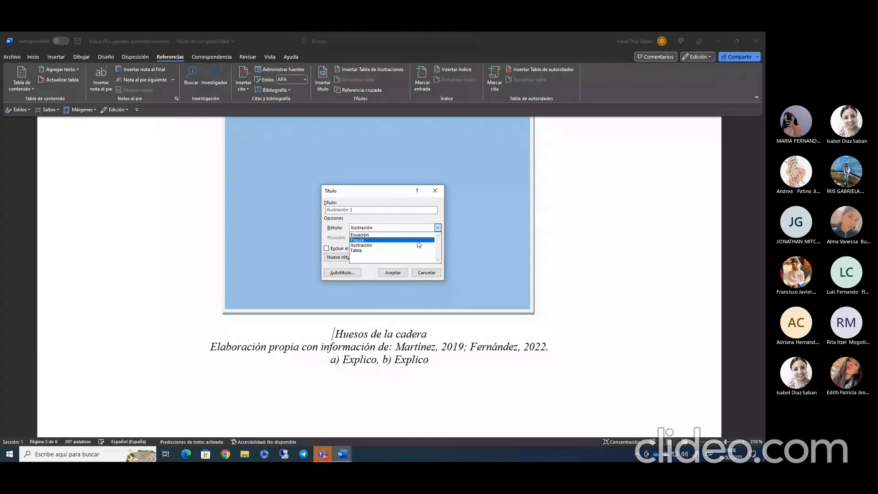
pyautogui.click(421, 220)
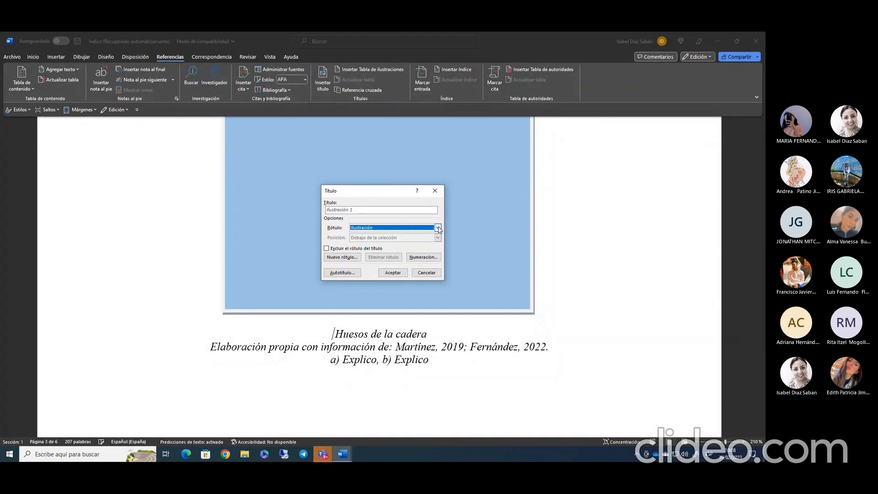
pyautogui.click(438, 228)
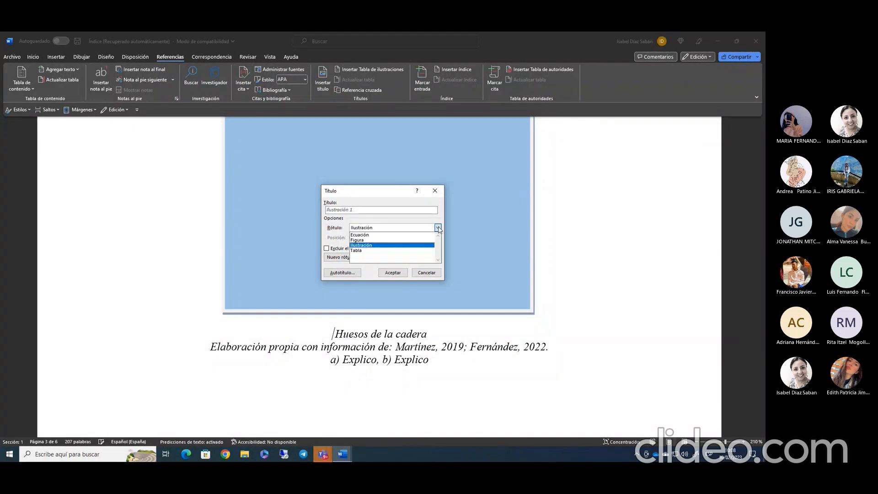
pyautogui.click(410, 240)
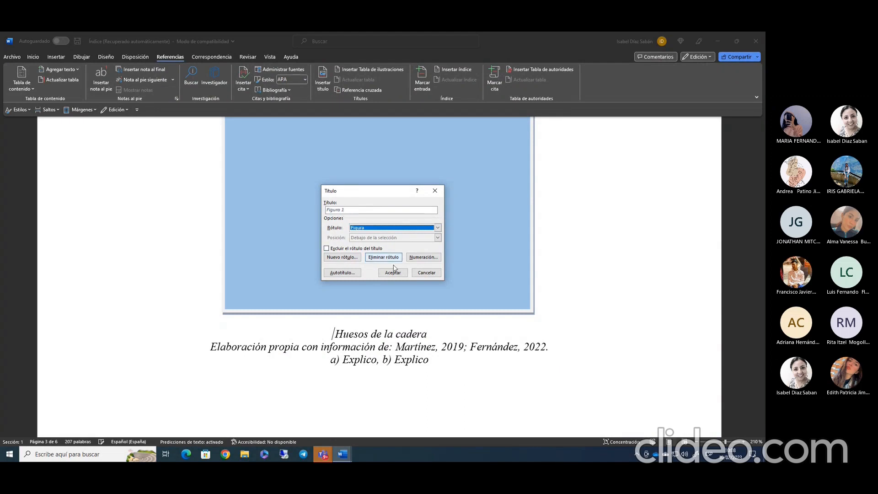
pyautogui.click(393, 272)
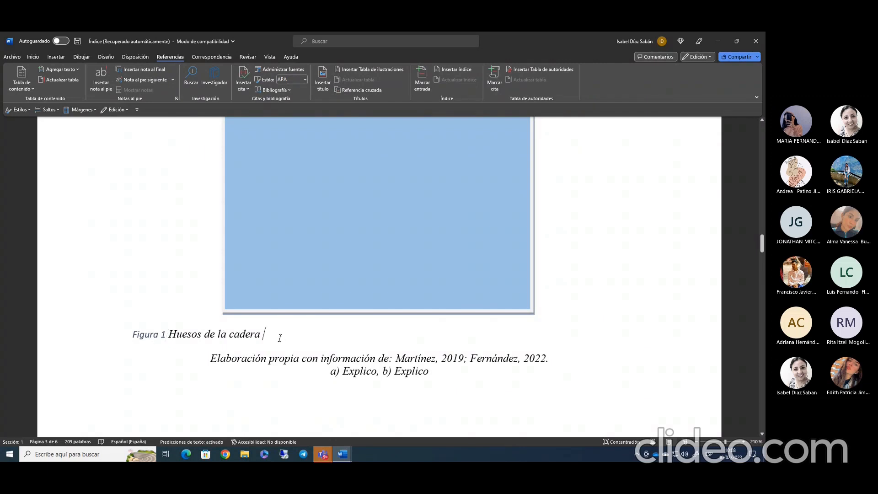
# Format the figure caption and its source and explanation lines as centred, black Times New Roman at 10 pt
pyautogui.moveTo(277, 336); pyautogui.dragTo(149, 366)
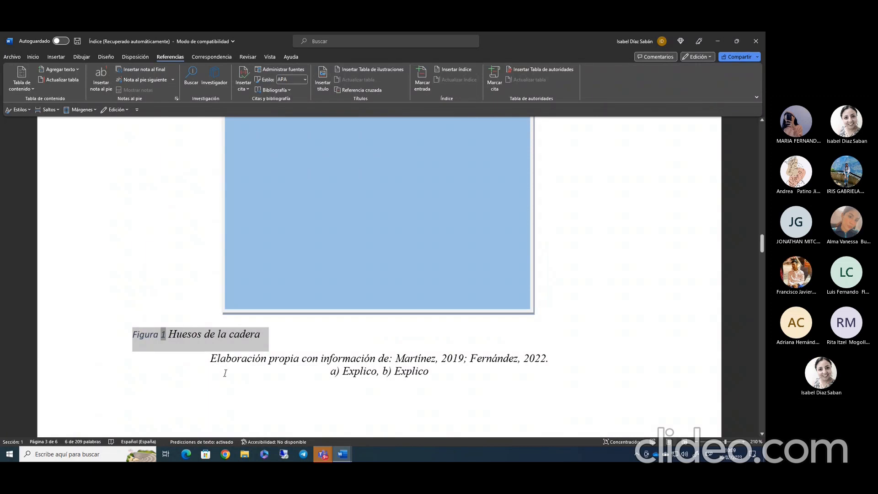
pyautogui.click(227, 373)
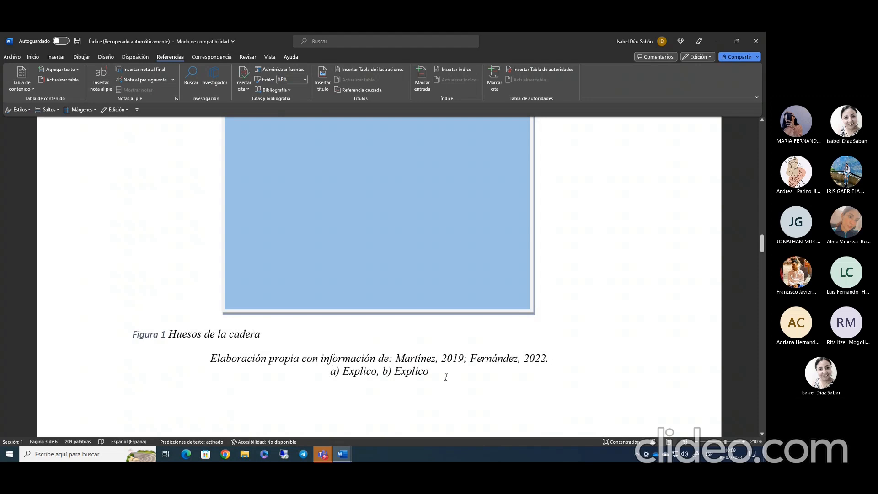
pyautogui.moveTo(446, 373); pyautogui.dragTo(123, 333)
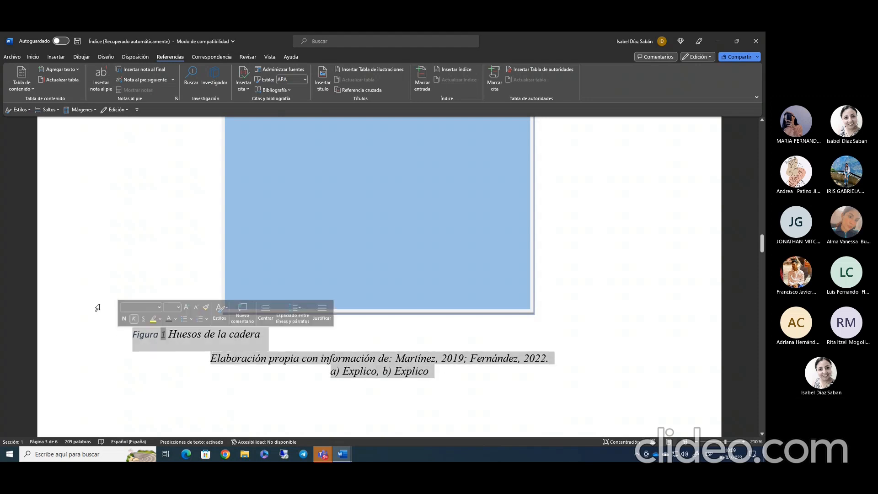
pyautogui.click(33, 58)
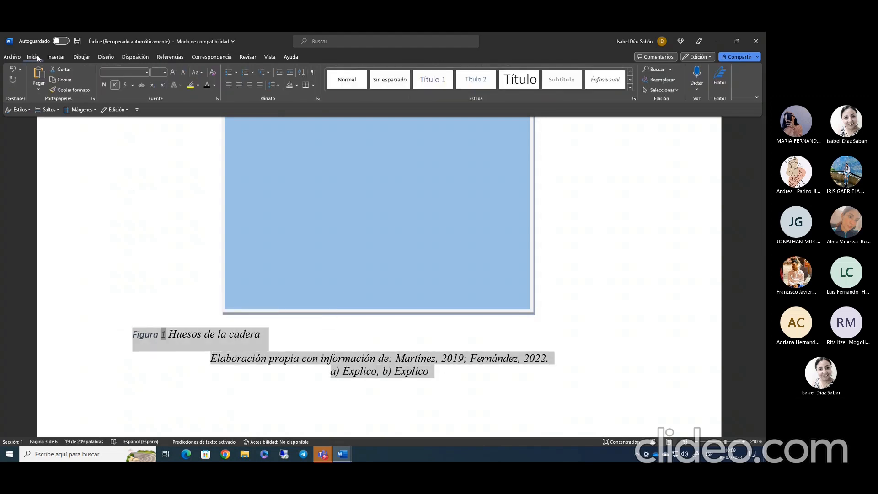
pyautogui.click(147, 72)
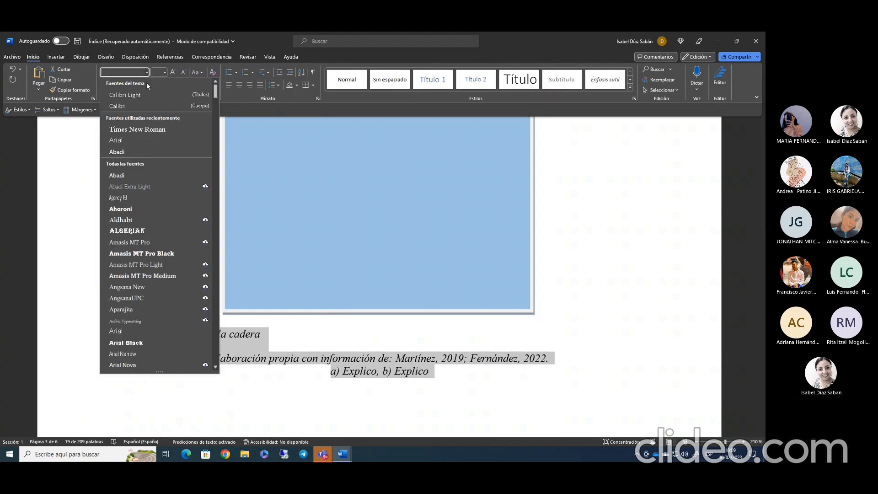
pyautogui.click(153, 129)
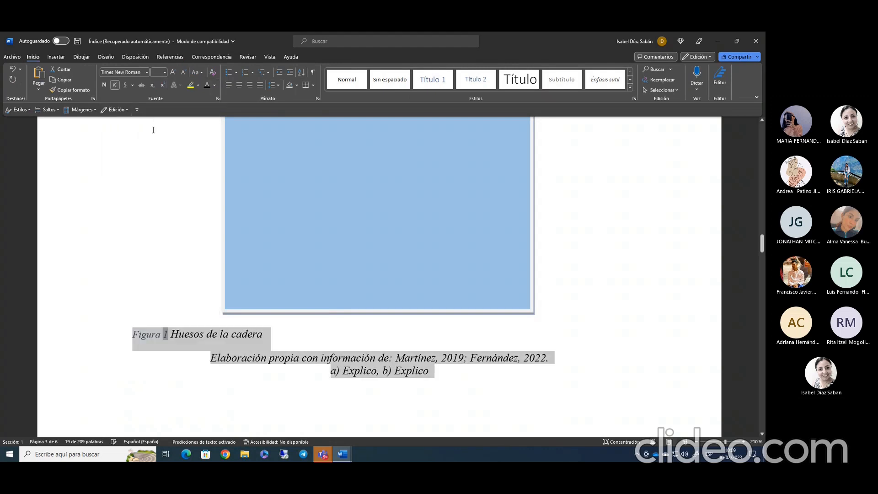
pyautogui.click(155, 73)
pyautogui.write('10')
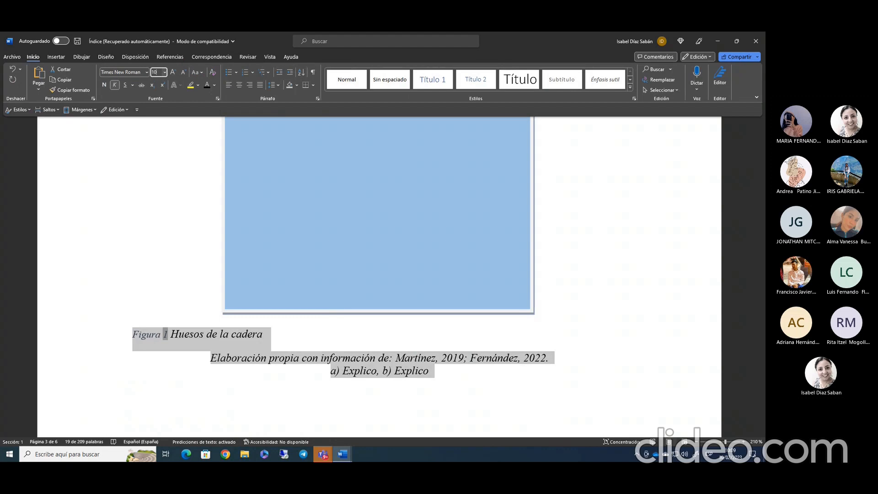
pyautogui.press('Return')
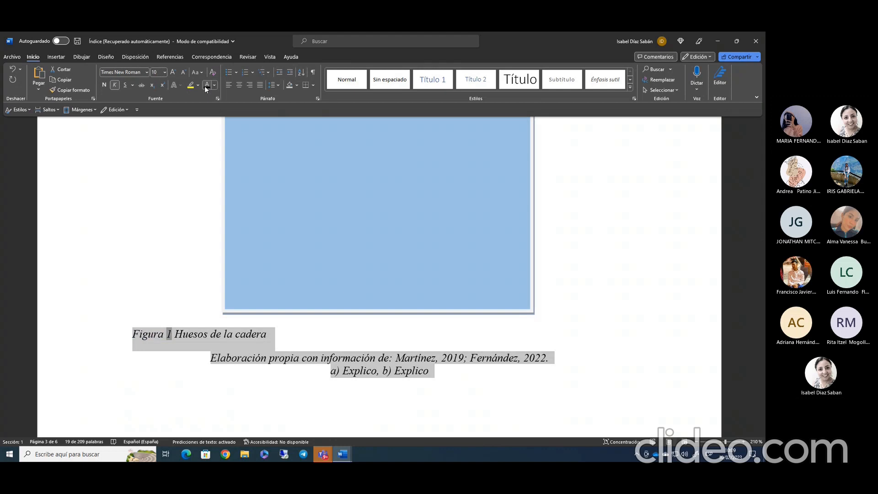
pyautogui.click(239, 86)
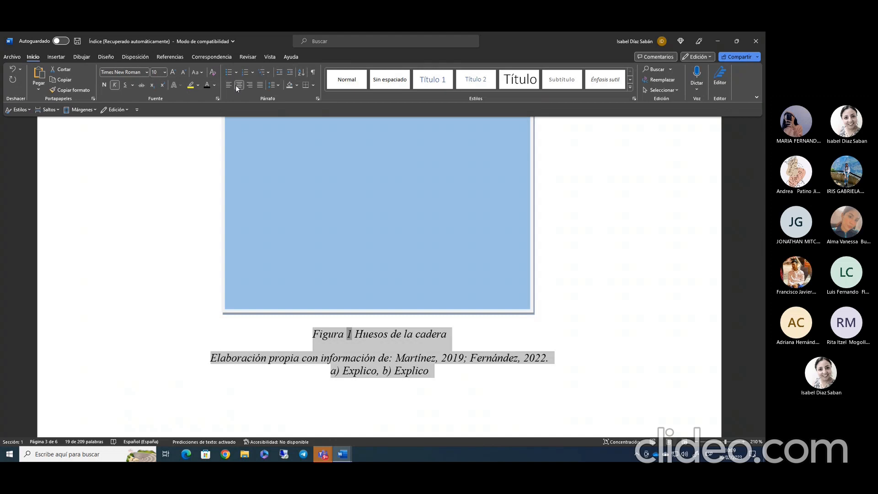
# Remove the space after each paragraph in the caption, source and explanation lines under the blue figure
pyautogui.click(113, 85)
pyautogui.click(113, 85)
pyautogui.click(279, 86)
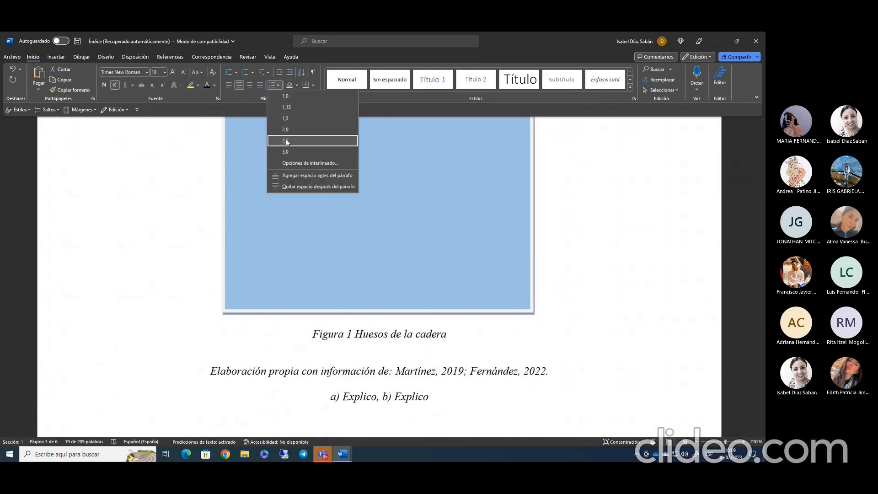
pyautogui.click(301, 187)
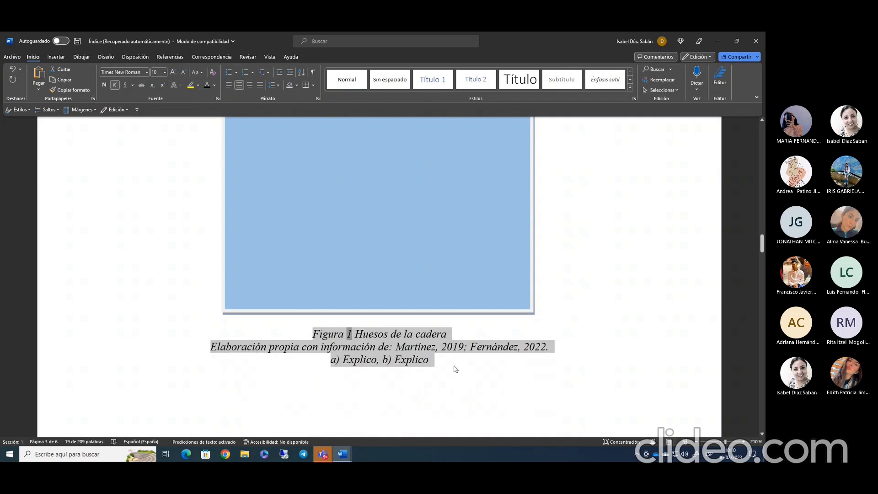
# Break the source line under the blue figure so the cited authors start on a new line after "Elaboración propia con información de:"
pyautogui.click(455, 365)
pyautogui.click(396, 348)
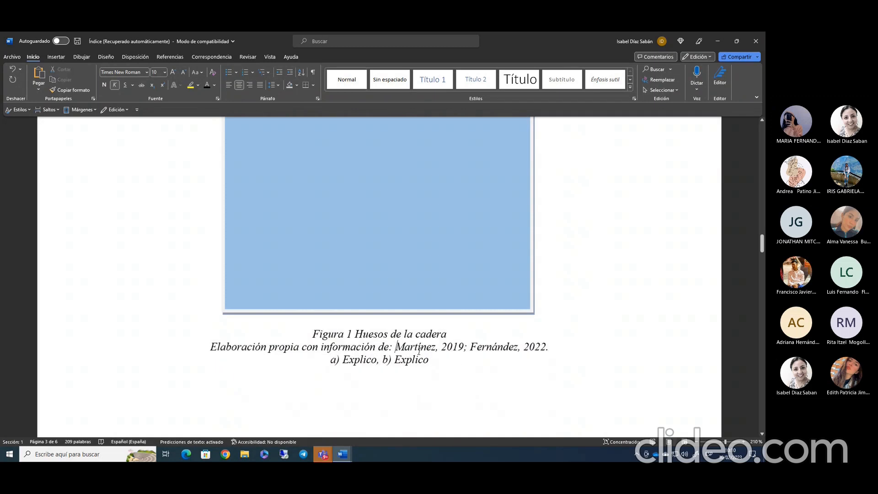
pyautogui.press('Return')
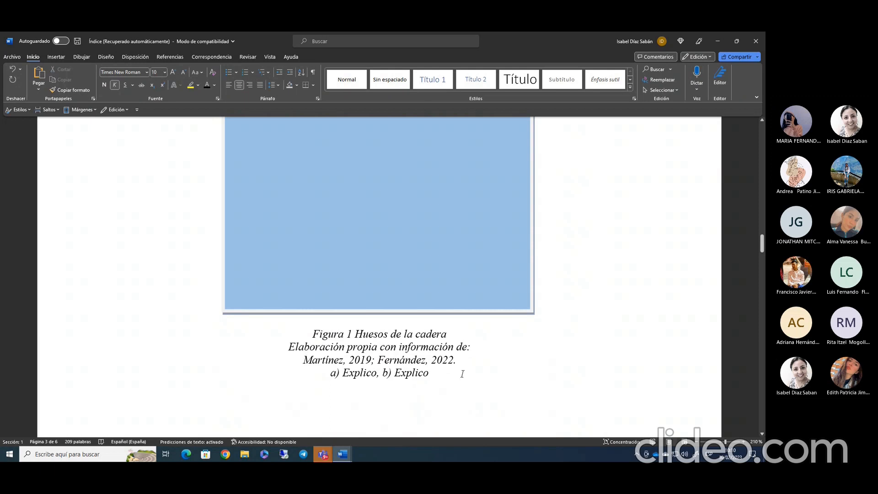
pyautogui.click(463, 374)
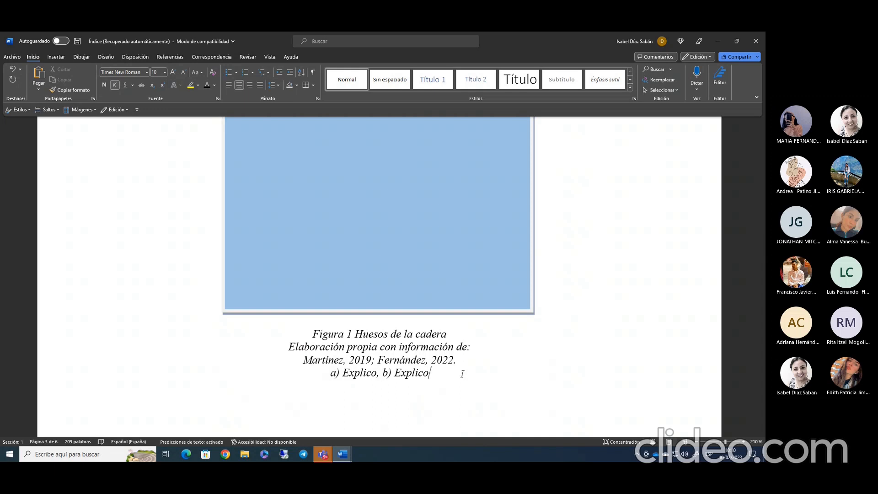
# Make the "Figura 1" label in the blue figure's caption bold
pyautogui.scroll(-5, 462, 373)
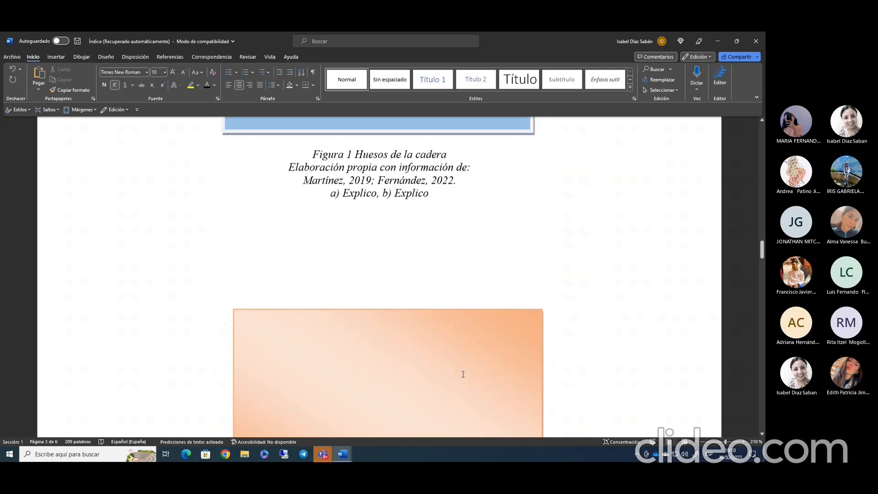
pyautogui.scroll(3, 463, 374)
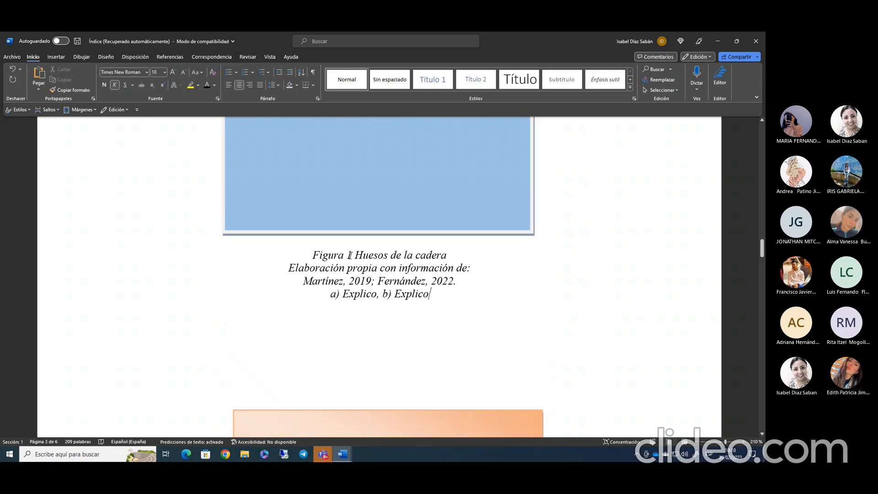
pyautogui.moveTo(350, 255); pyautogui.dragTo(312, 256)
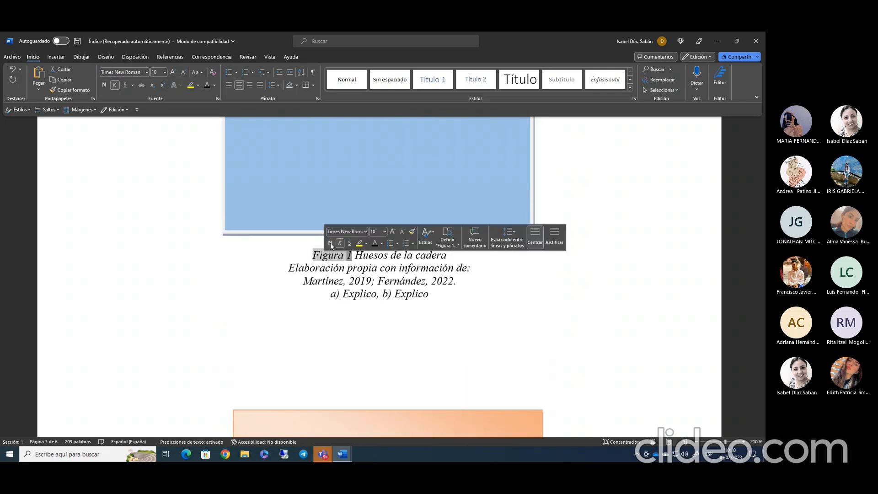
pyautogui.click(331, 244)
pyautogui.click(464, 307)
# Delete the manually typed "Figura 2" label before "Músculos de la cadera" under the orange figure
pyautogui.scroll(-6, 464, 297)
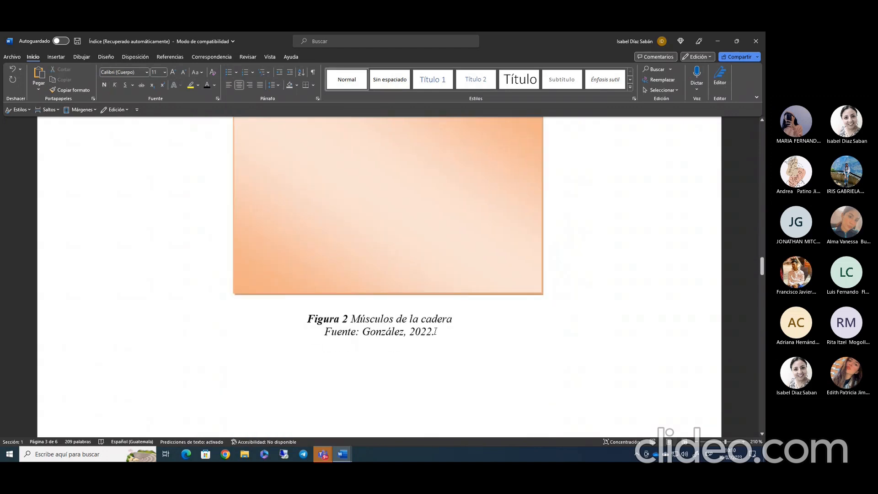
pyautogui.moveTo(350, 319); pyautogui.dragTo(319, 319)
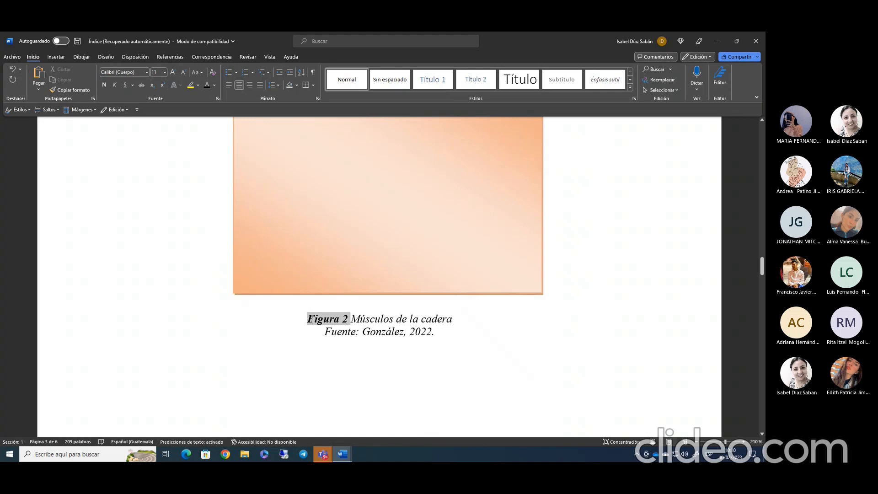
pyautogui.press('BackSpace')
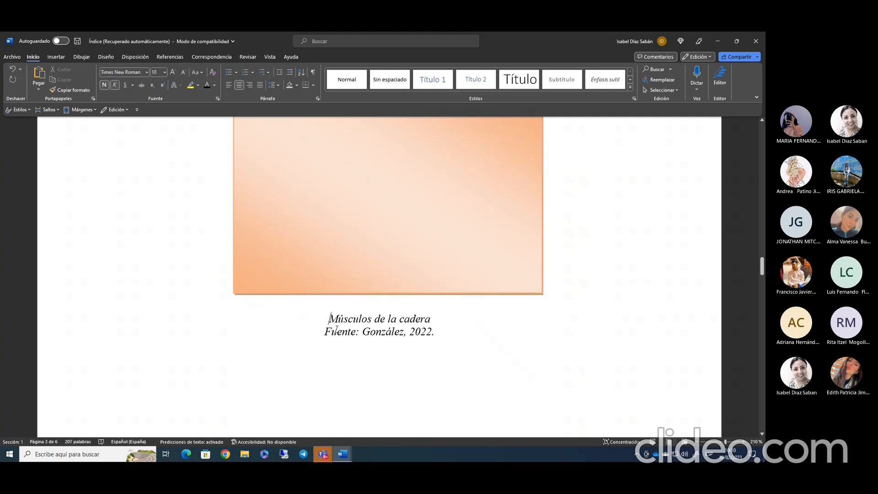
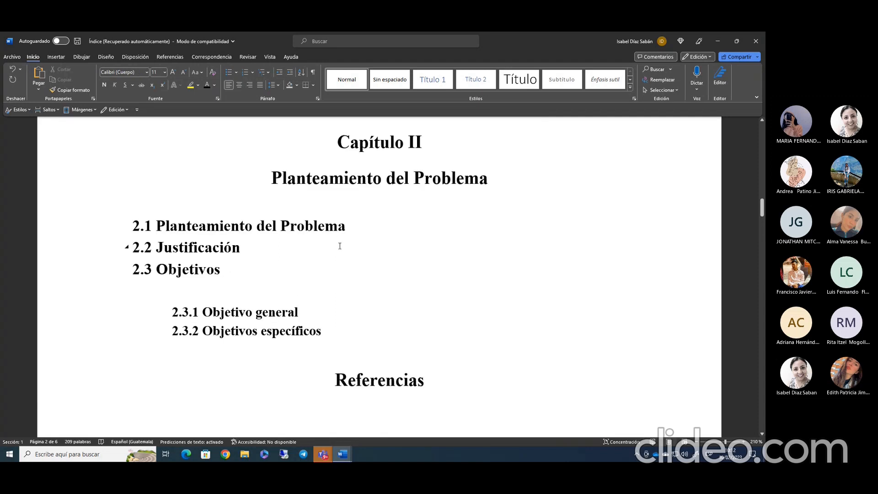
# Collapse the "Planteamiento del Problema" section and insert a table of illustrations with the Figura label in the blank area below "Referencias"
pyautogui.click(324, 283)
pyautogui.click(266, 178)
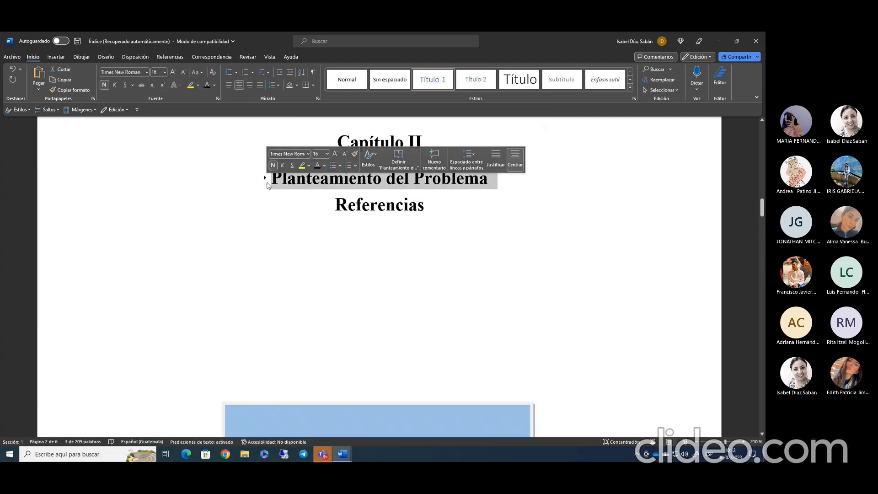
pyautogui.click(308, 258)
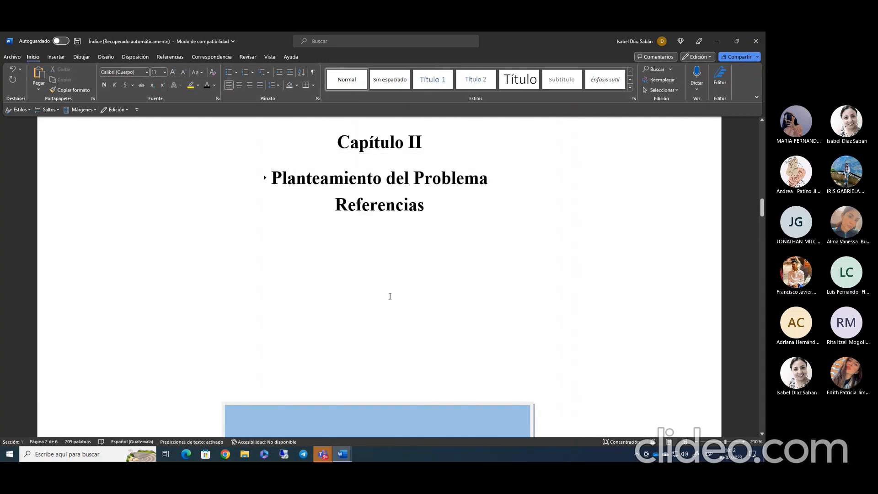
pyautogui.scroll(-1, 390, 295)
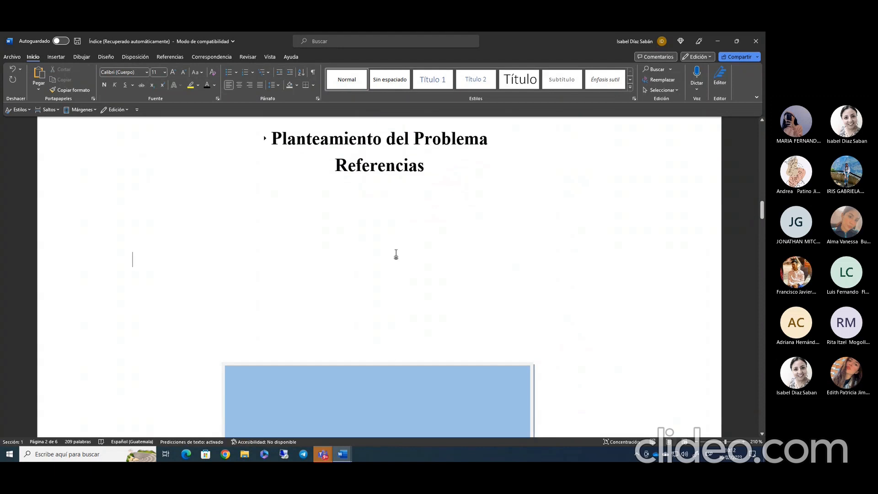
pyautogui.click(170, 57)
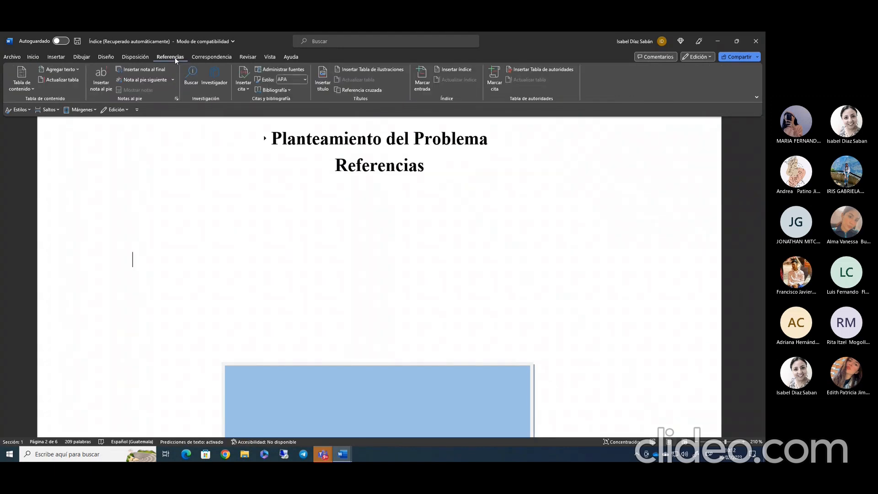
pyautogui.click(385, 71)
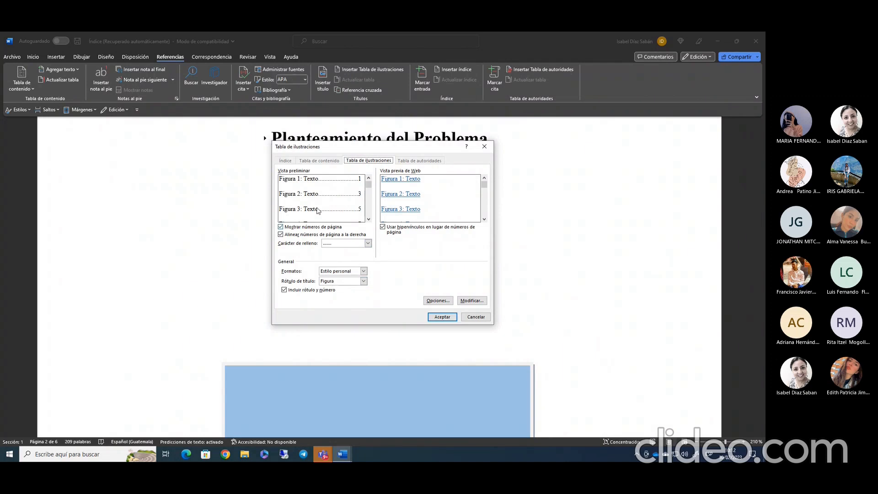
pyautogui.click(437, 316)
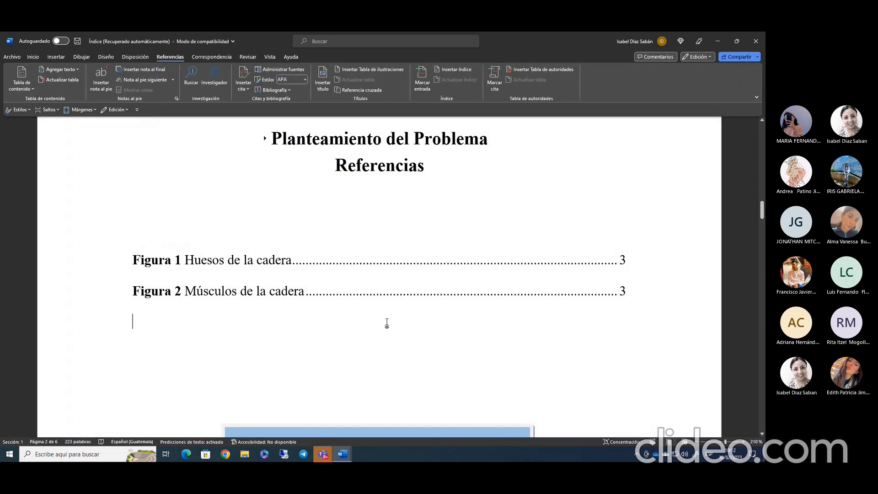
# Add blank lines above the table of illustrations and enter the title "Índice de Figuras" directly over its entries
pyautogui.click(132, 262)
pyautogui.press('Return')
pyautogui.press('Return')
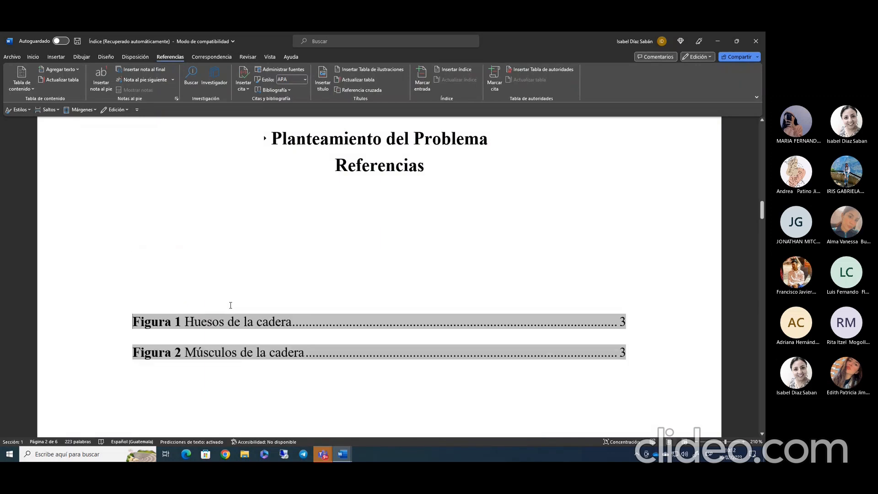
pyautogui.click(267, 286)
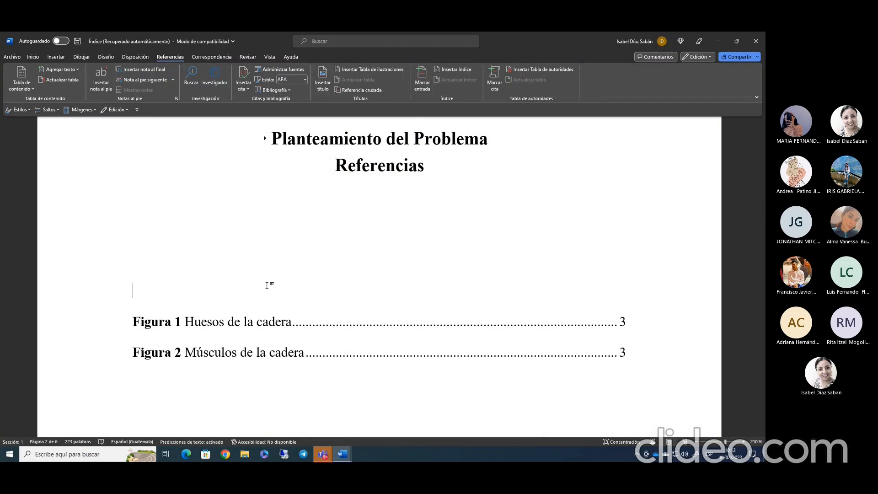
pyautogui.write('i')
pyautogui.press('BackSpace')
pyautogui.write('índice de Fi')
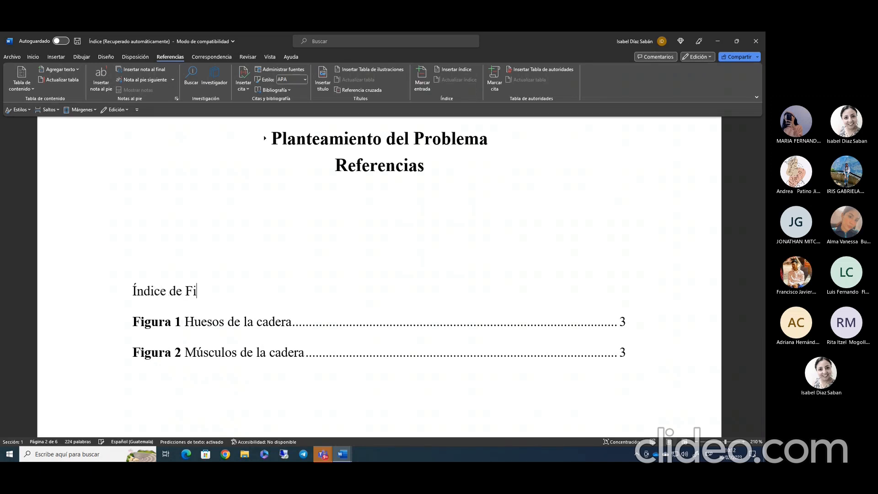
pyautogui.write('guras')
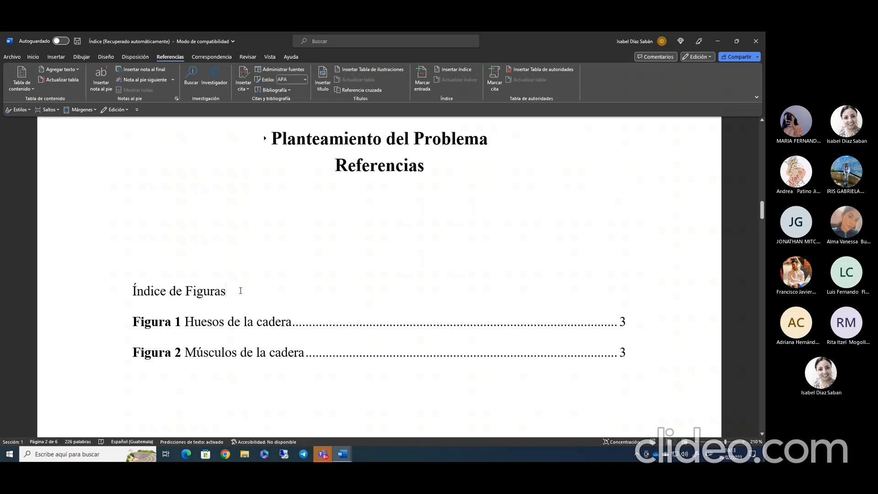
# Format the "Índice de Figuras" title as bold, 16 pt and centred, and add a blank line below it
pyautogui.moveTo(227, 293); pyautogui.dragTo(146, 293)
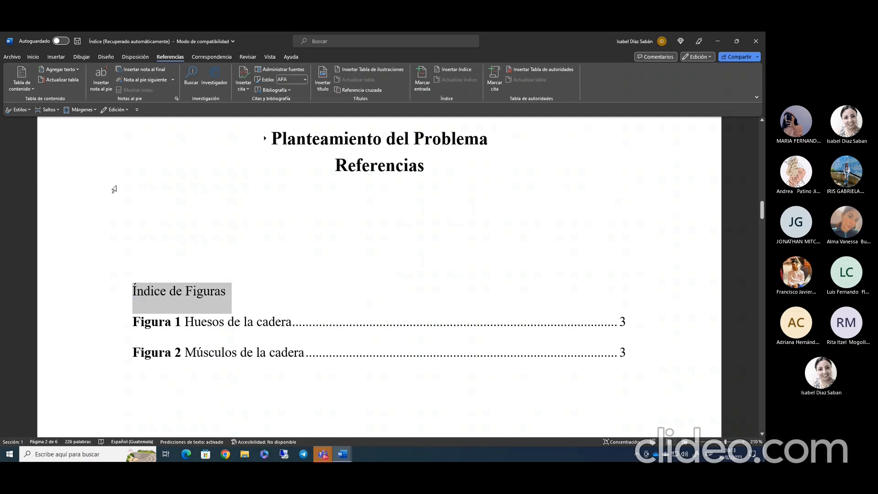
pyautogui.click(36, 57)
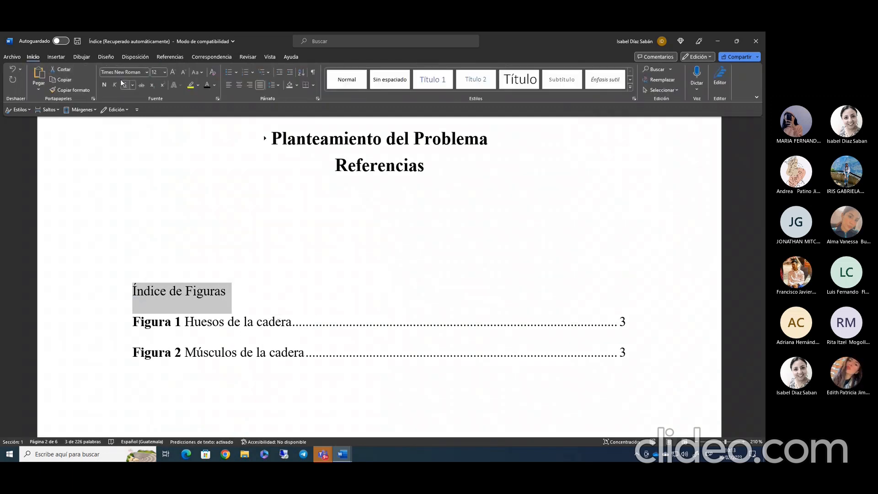
pyautogui.click(152, 72)
pyautogui.write('1')
pyautogui.click(104, 85)
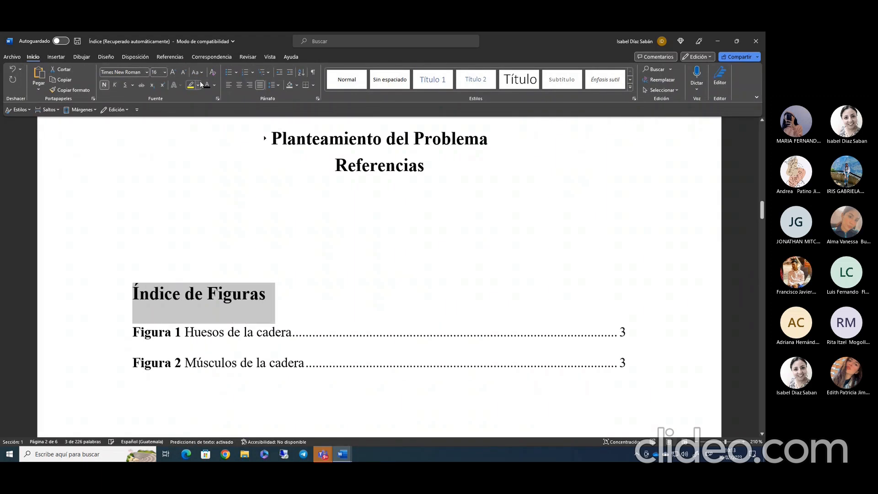
pyautogui.click(241, 83)
pyautogui.click(479, 302)
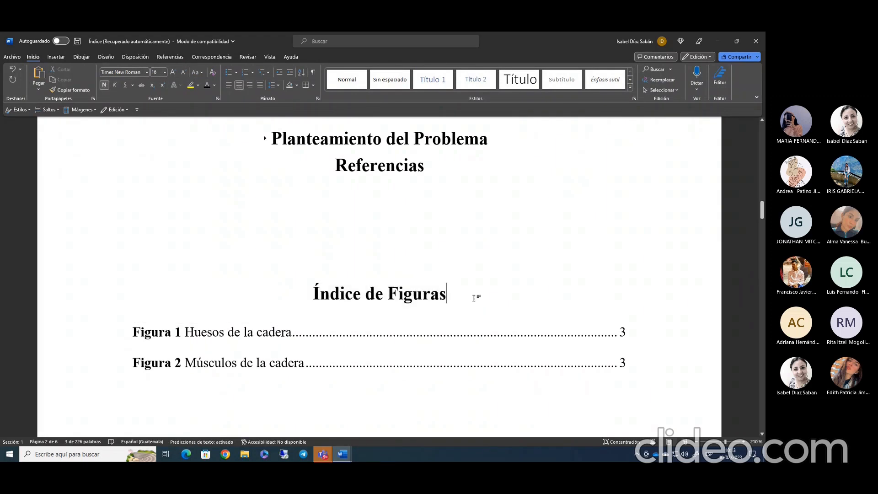
pyautogui.press('Return')
# Delete the existing "Índice de Tablas" title and its three table entries above the Tabla 1 caption
pyautogui.scroll(-3, 480, 306)
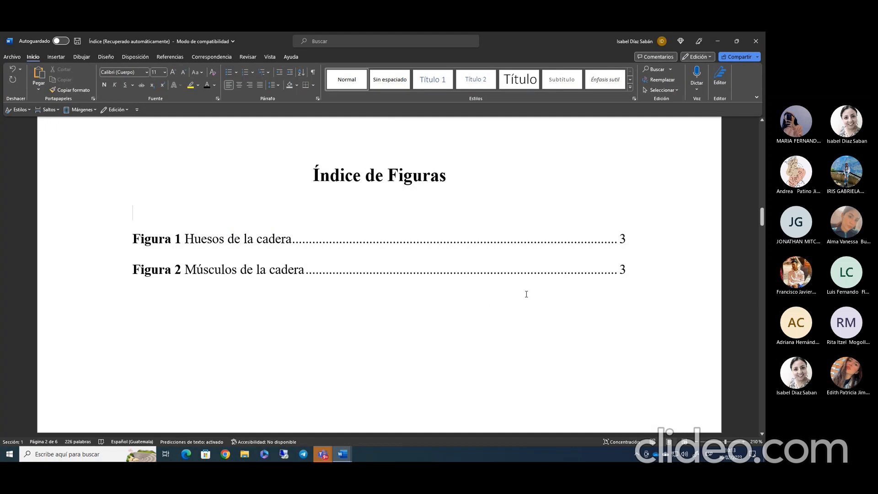
pyautogui.scroll(-20, 481, 307)
pyautogui.scroll(-20, 522, 304)
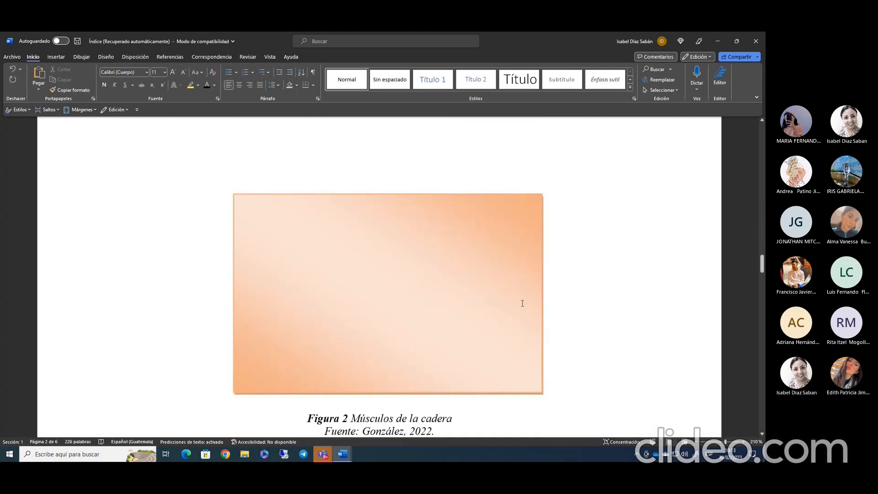
pyautogui.scroll(-4, 521, 303)
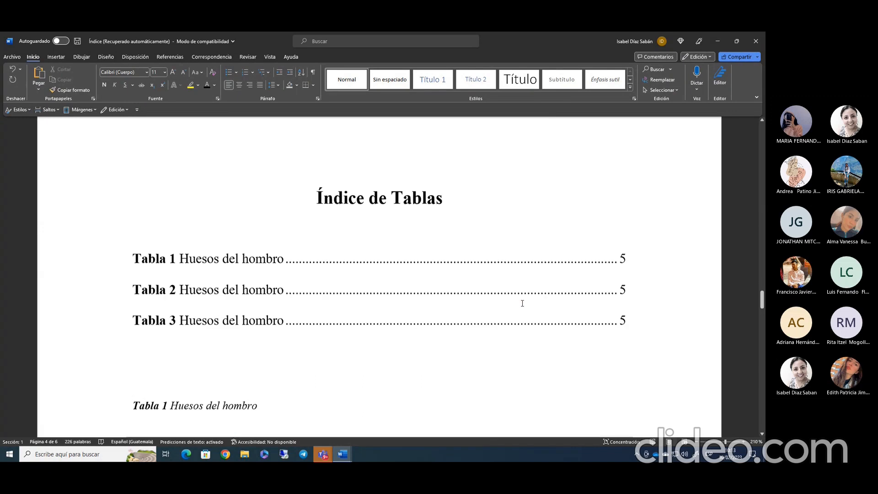
pyautogui.moveTo(425, 327); pyautogui.dragTo(302, 199)
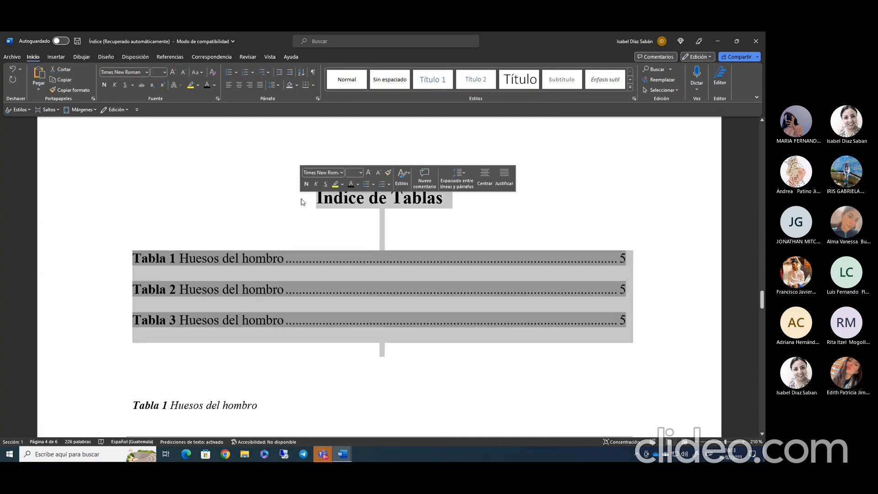
pyautogui.press('Delete')
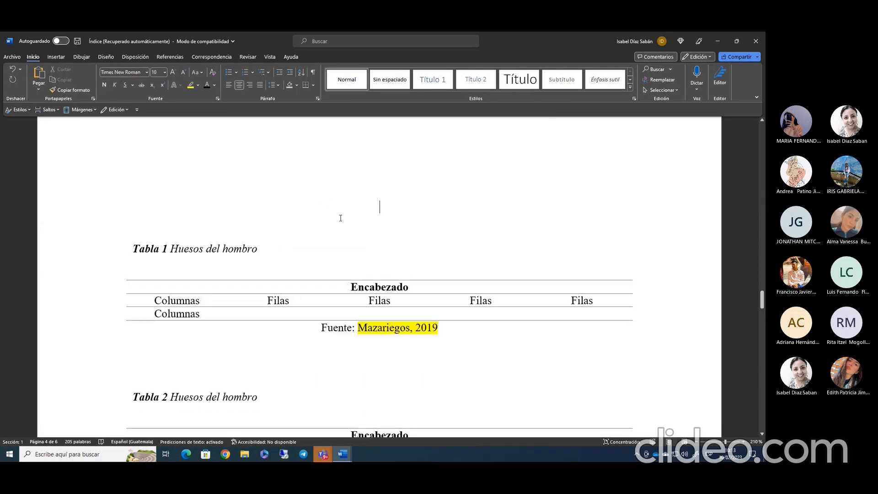
# Try to insert a table of illustrations with the Tabla label at the Tabla 1 caption
pyautogui.scroll(-5, 277, 191)
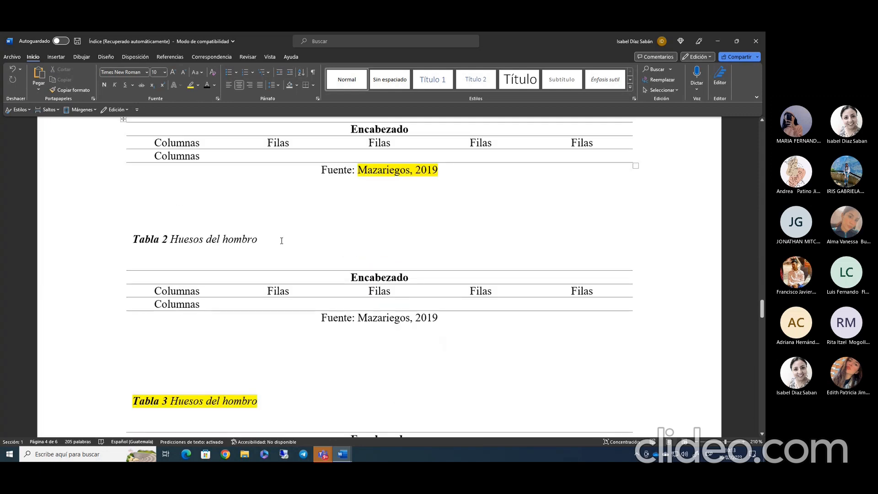
pyautogui.scroll(4, 282, 240)
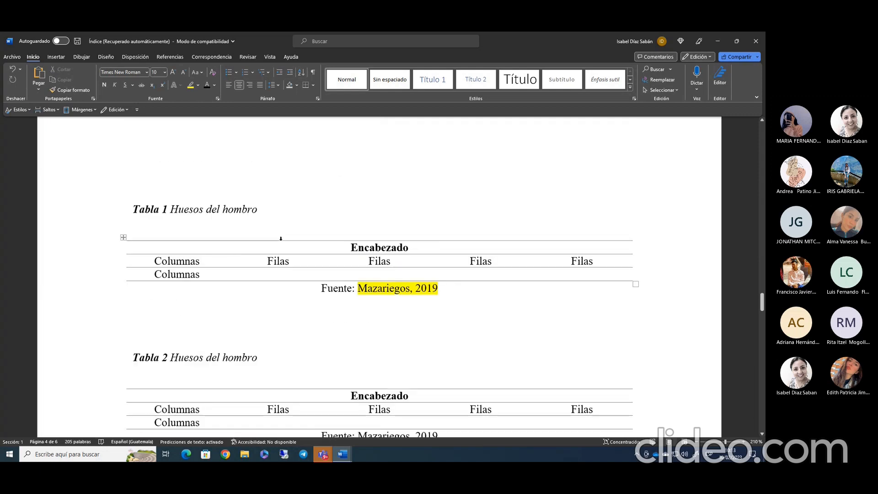
pyautogui.doubleClick(136, 209)
pyautogui.click(186, 215)
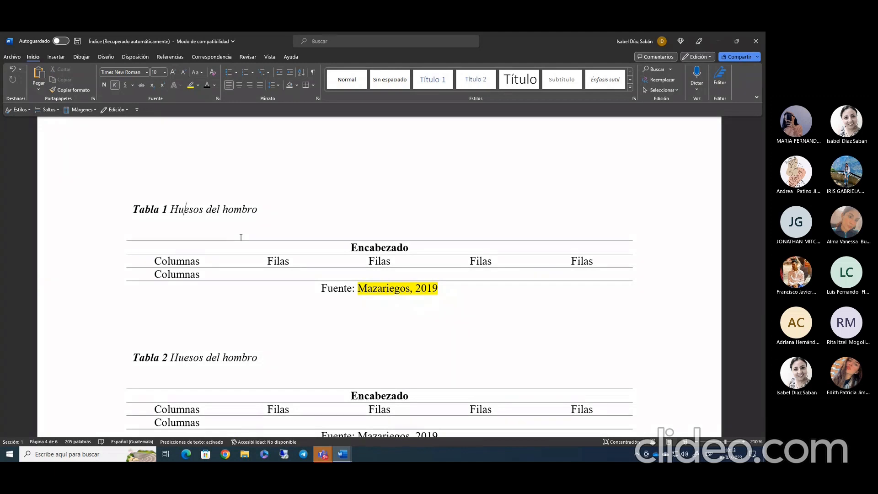
pyautogui.click(164, 57)
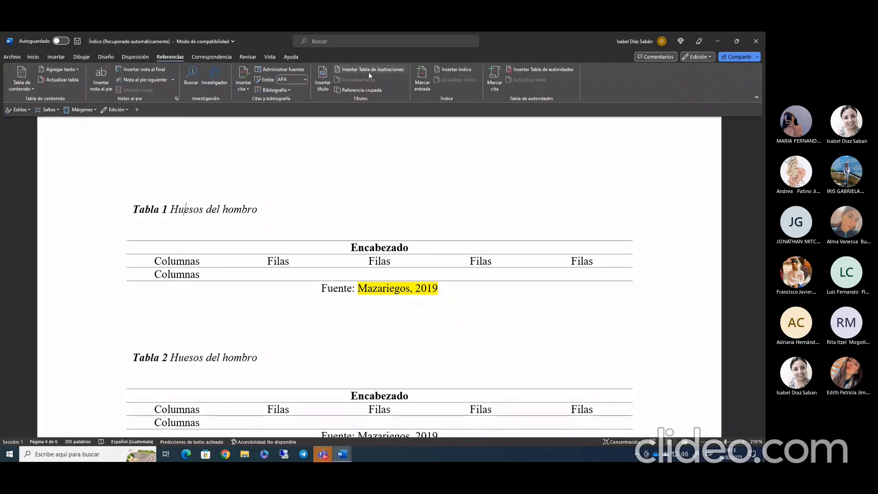
pyautogui.click(369, 72)
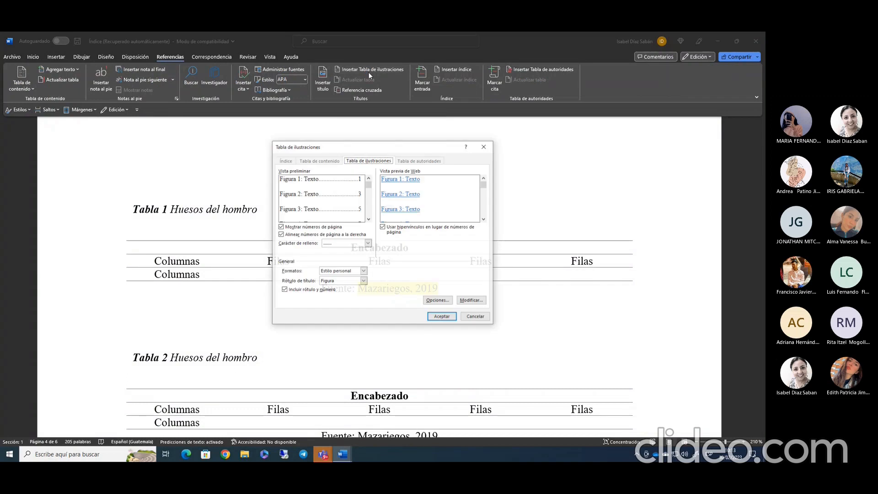
pyautogui.click(364, 281)
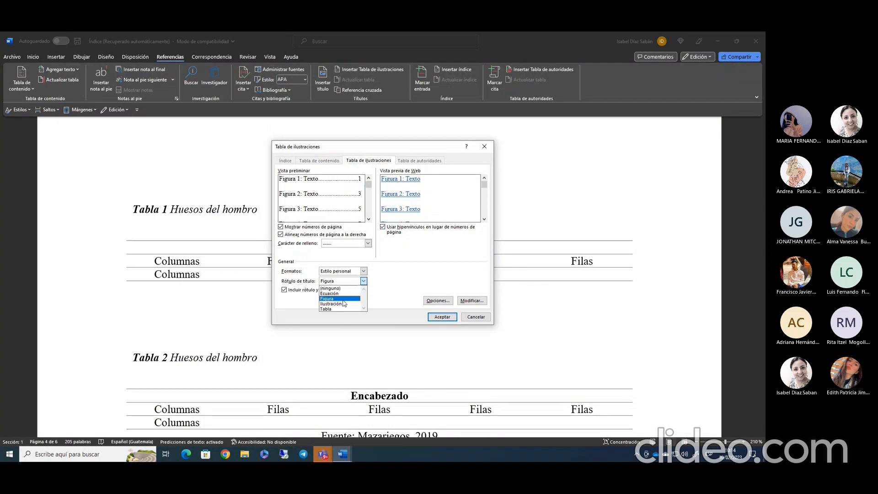
pyautogui.click(331, 308)
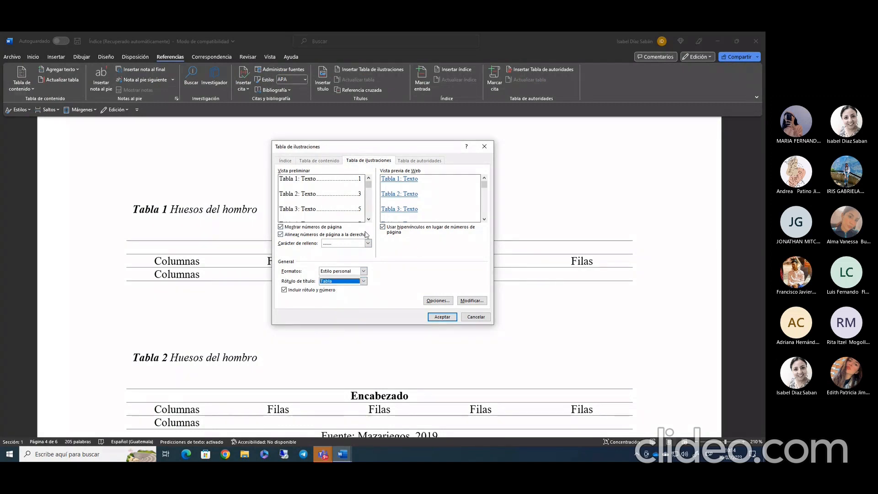
pyautogui.click(443, 317)
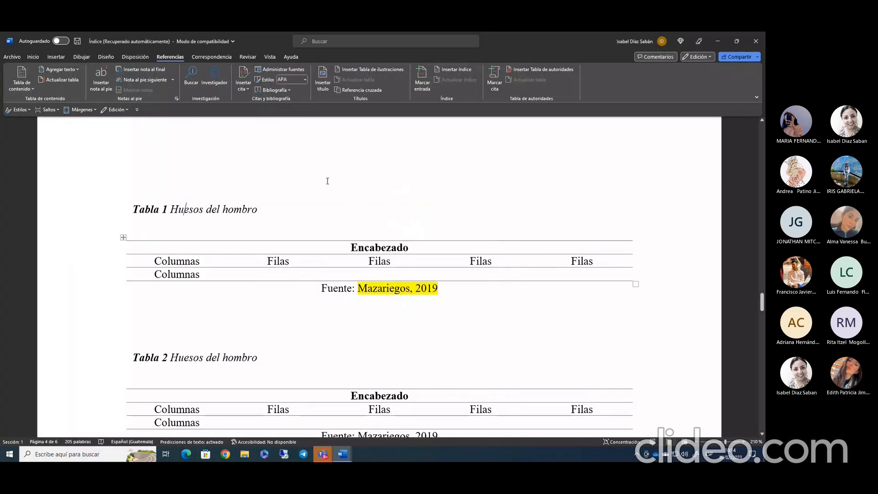
# Examine the description text of the Tabla 1 caption and the Encabezado row of the table beneath it
pyautogui.click(327, 181)
pyautogui.scroll(-10, 182, 307)
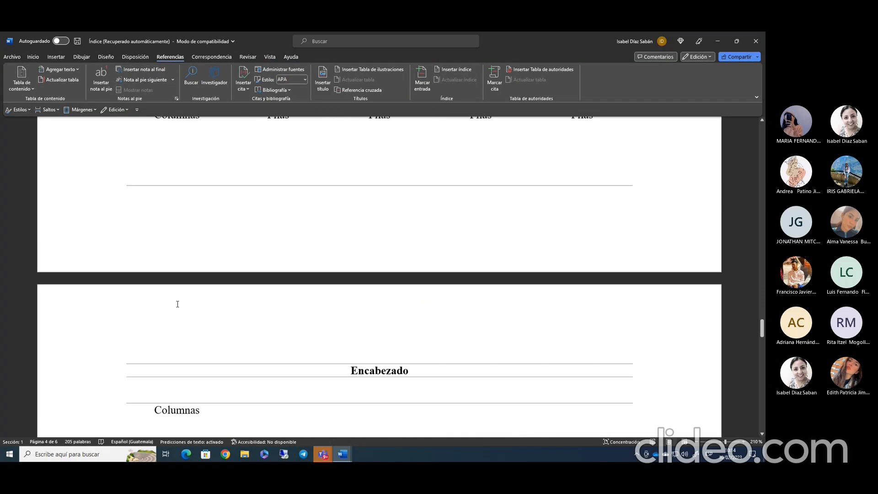
pyautogui.scroll(10, 178, 304)
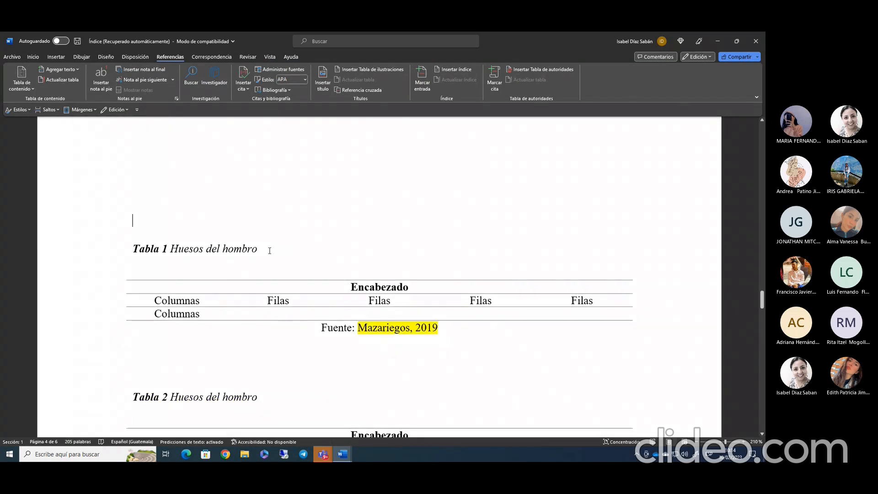
pyautogui.moveTo(270, 249); pyautogui.dragTo(171, 247)
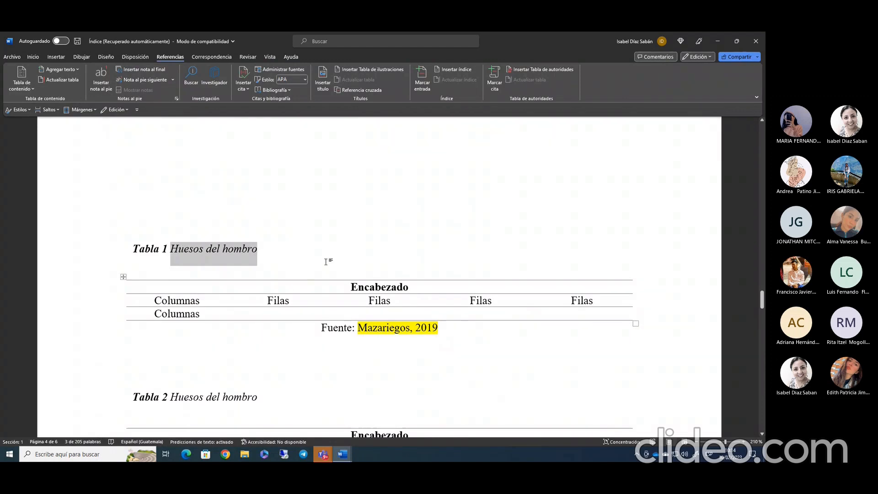
pyautogui.click(323, 257)
pyautogui.moveTo(375, 287); pyautogui.dragTo(329, 288)
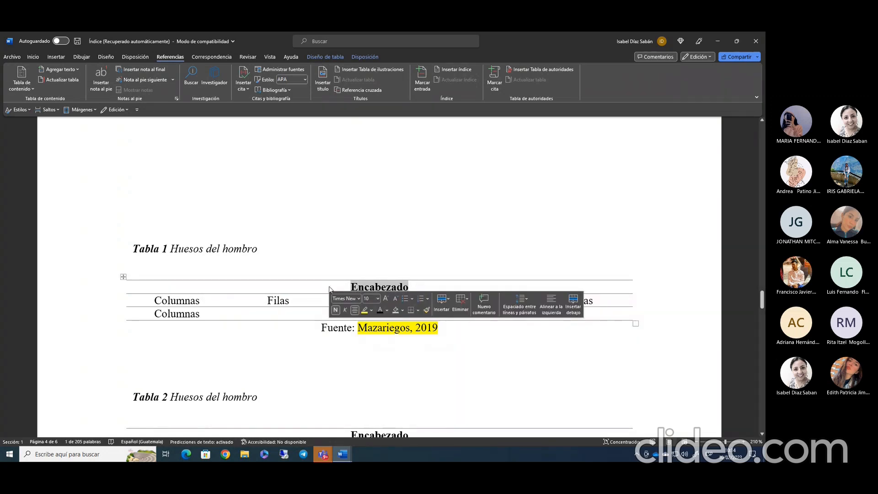
pyautogui.click(329, 288)
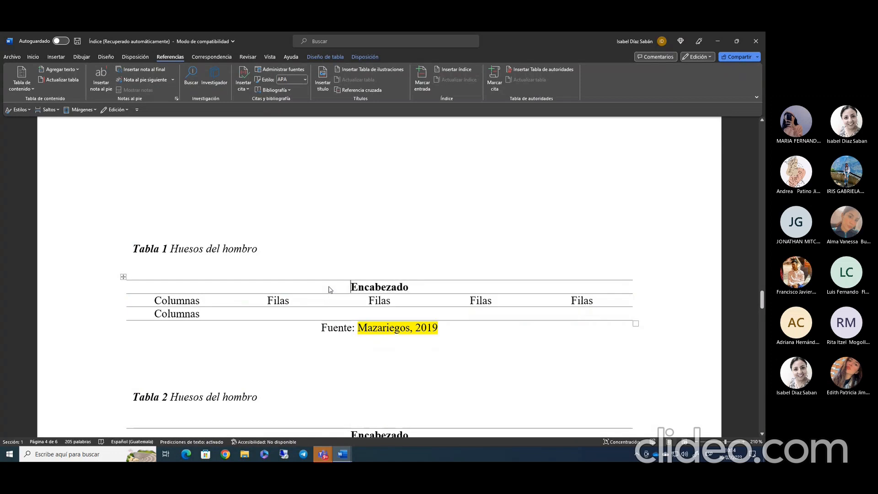
pyautogui.click(449, 256)
pyautogui.moveTo(339, 291); pyautogui.dragTo(420, 312)
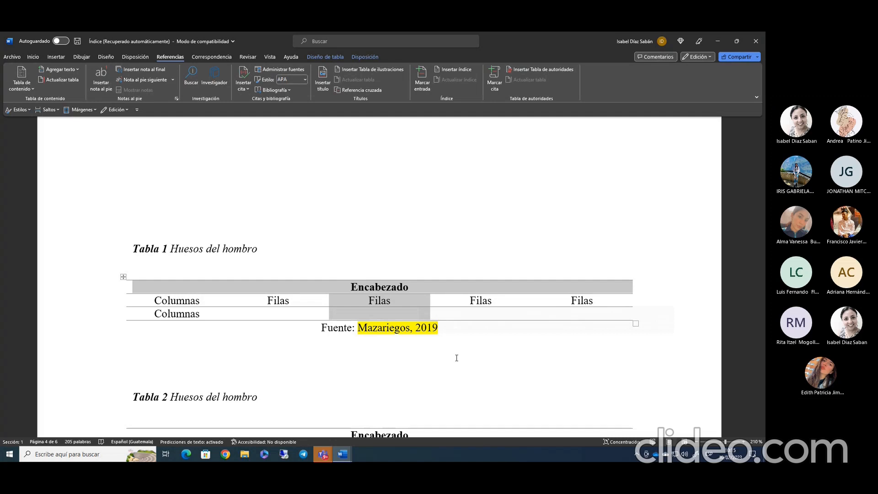
# Examine how the long table under the Tabla 3 caption and its header row continue across the following pages
pyautogui.scroll(-8, 457, 357)
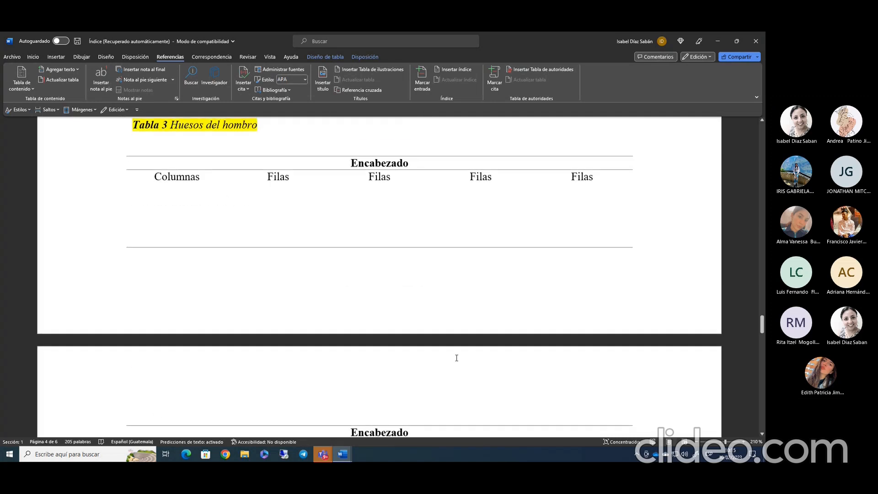
pyautogui.scroll(2, 456, 358)
pyautogui.scroll(2, 457, 358)
pyautogui.scroll(-6, 457, 357)
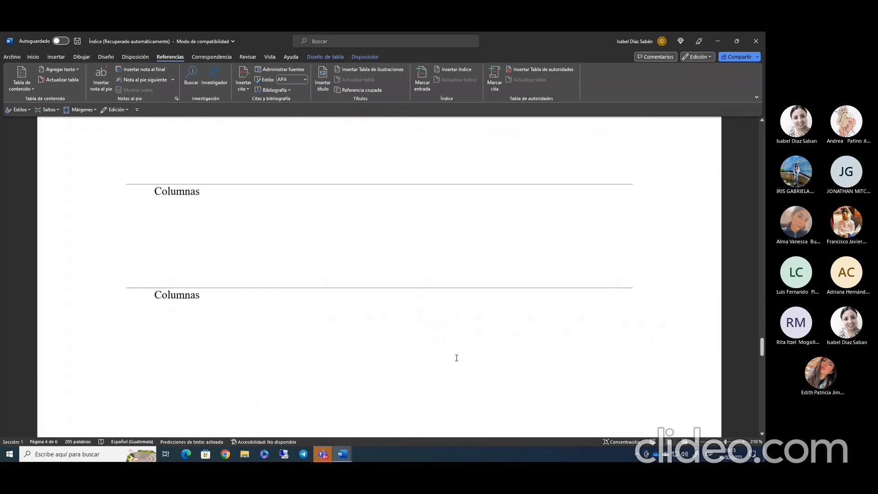
pyautogui.scroll(-6, 456, 357)
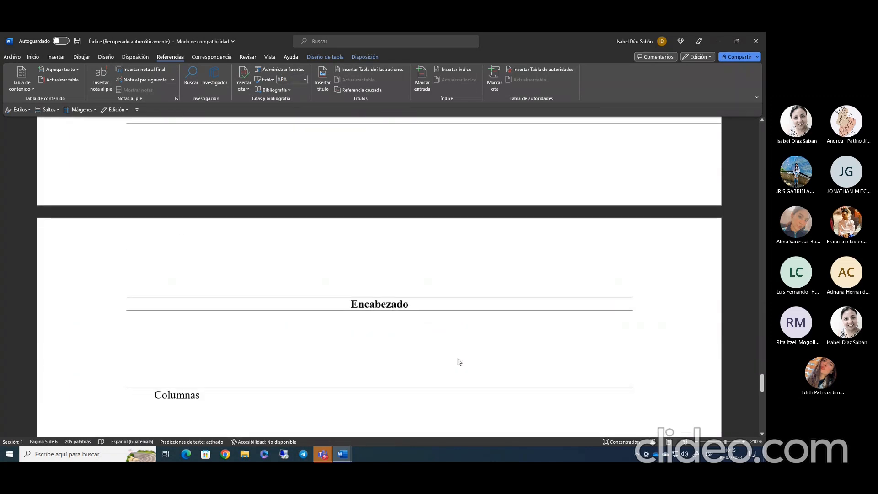
pyautogui.scroll(4, 460, 360)
pyautogui.scroll(-5, 459, 360)
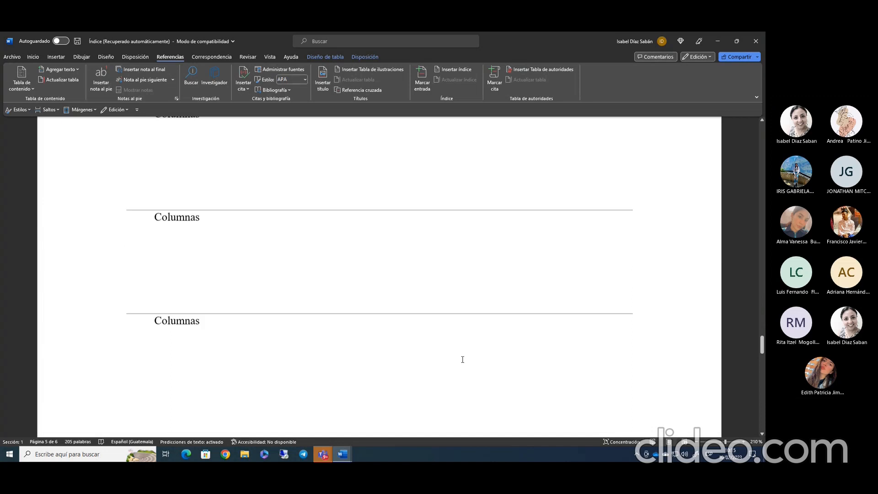
pyautogui.scroll(1, 462, 359)
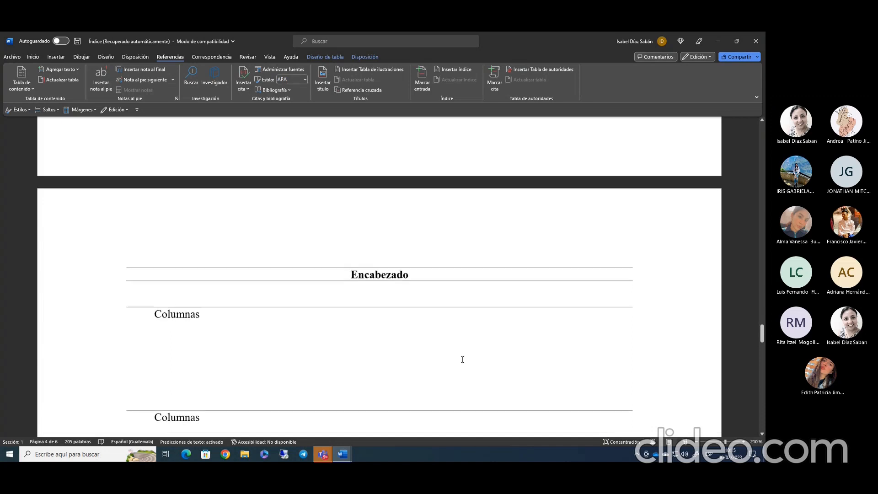
pyautogui.scroll(5, 462, 360)
# Set the Encabezado row of the Tabla 3 table to repeat as a title row on every page
pyautogui.click(400, 320)
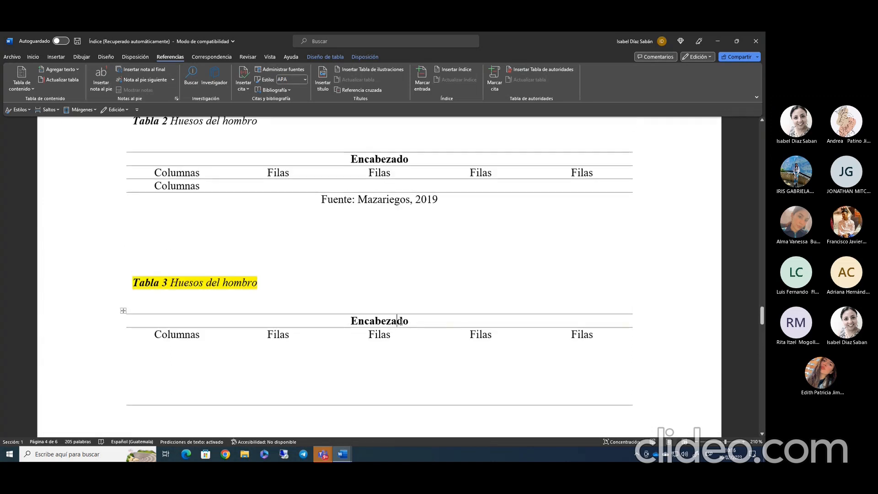
pyautogui.click(358, 58)
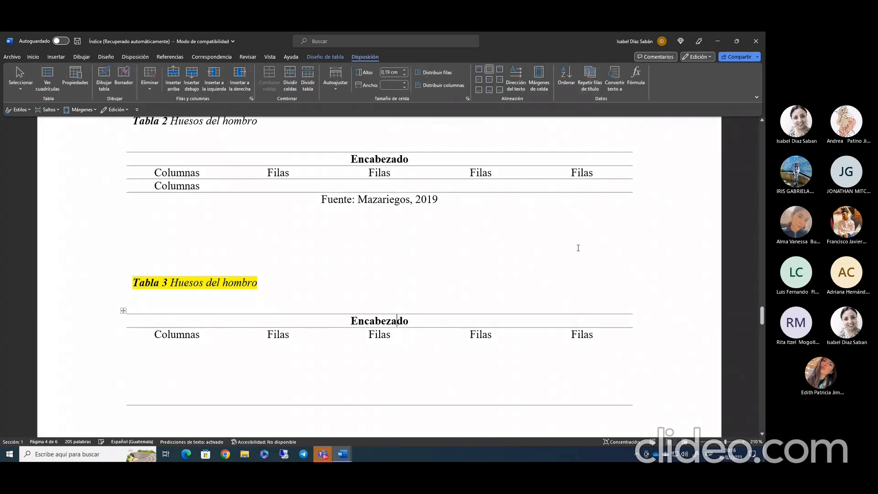
pyautogui.click(131, 239)
pyautogui.click(377, 320)
pyautogui.moveTo(369, 320); pyautogui.dragTo(445, 317)
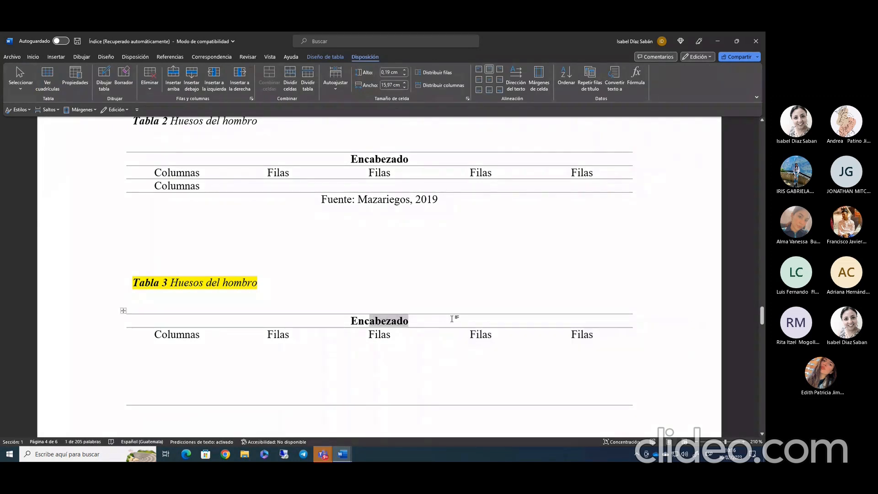
pyautogui.click(452, 319)
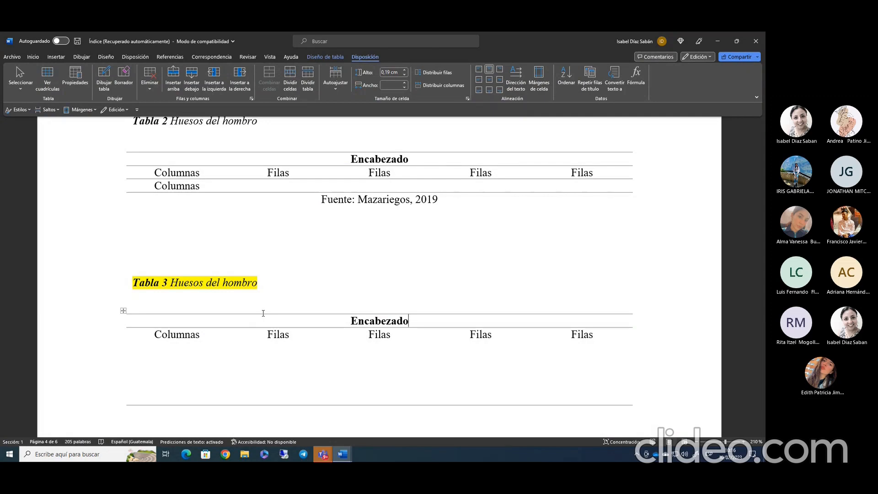
pyautogui.scroll(-5, 269, 309)
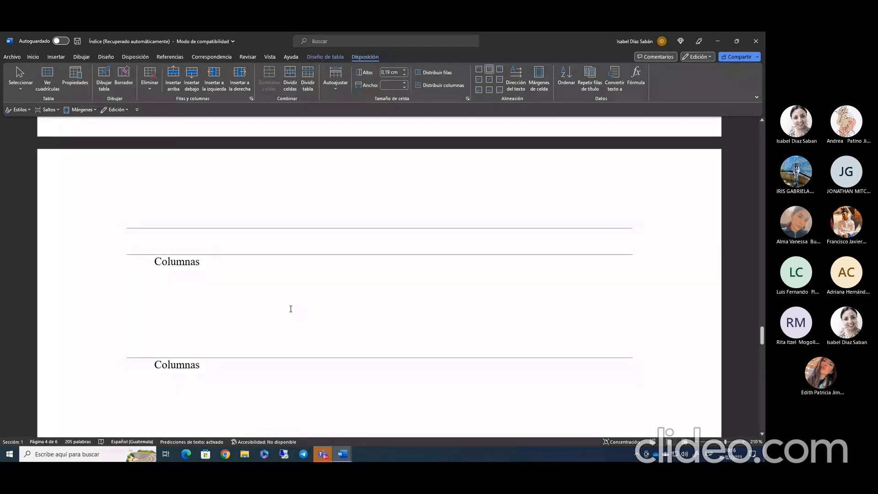
pyautogui.scroll(10, 291, 309)
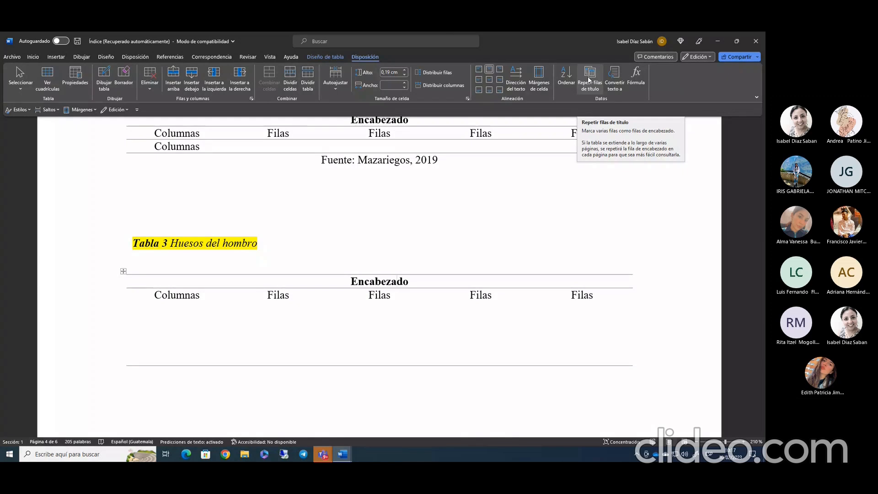
pyautogui.click(589, 79)
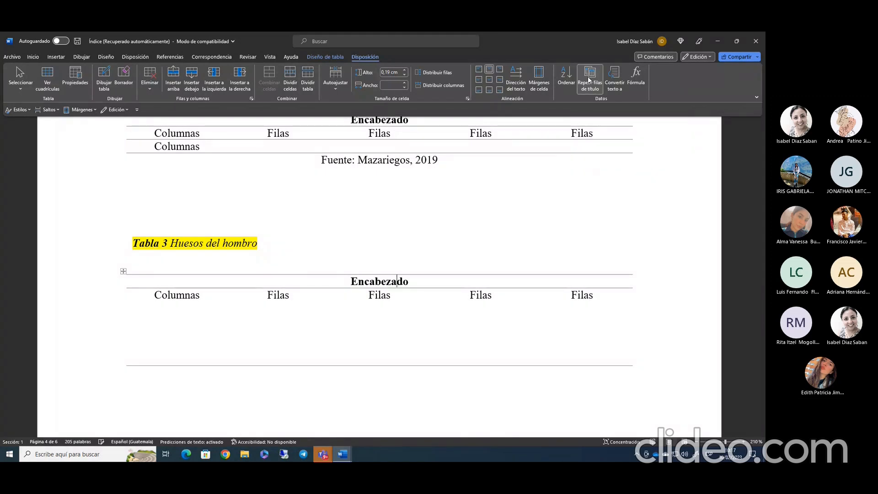
pyautogui.click(636, 217)
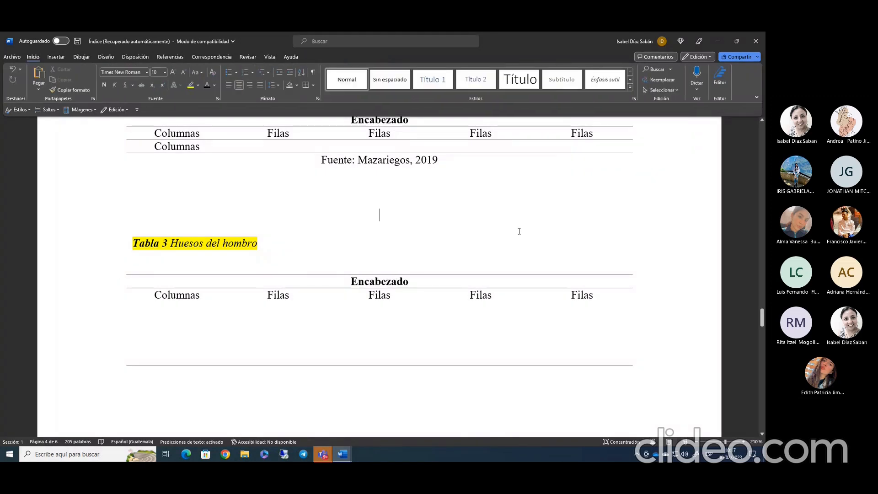
# Check the Encabezado row on each page of the Tabla 3 table, down to its Fuente line
pyautogui.scroll(-6, 517, 231)
pyautogui.scroll(-1, 521, 231)
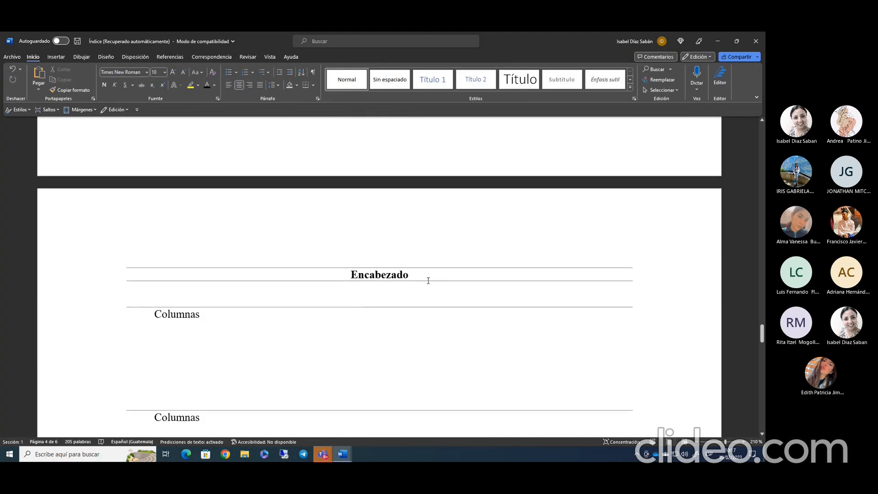
pyautogui.scroll(-4, 428, 281)
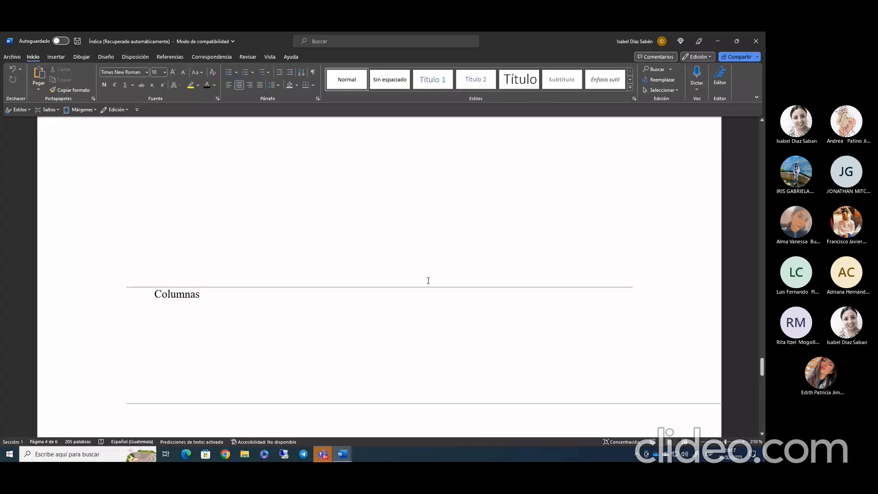
pyautogui.scroll(-8, 428, 280)
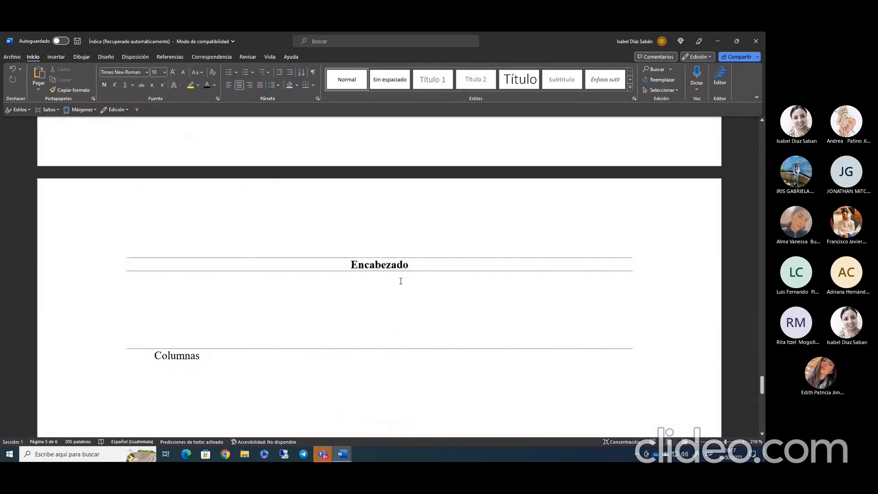
pyautogui.scroll(-9, 400, 281)
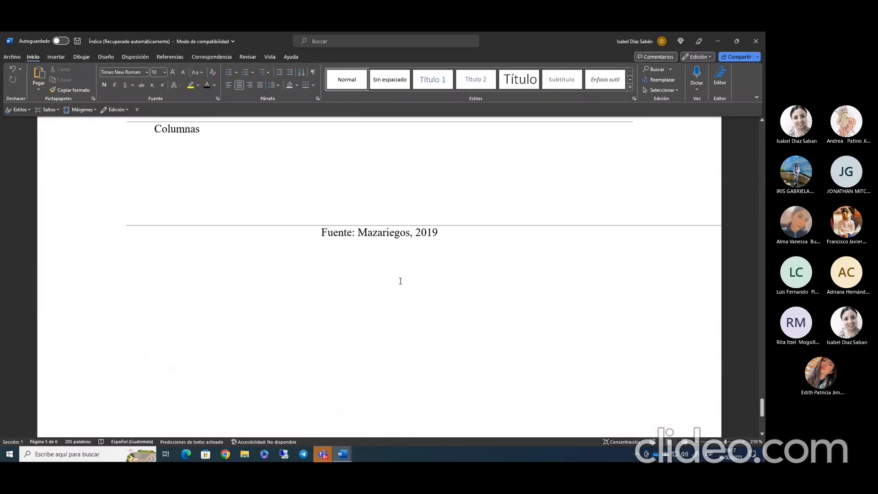
pyautogui.scroll(12, 401, 281)
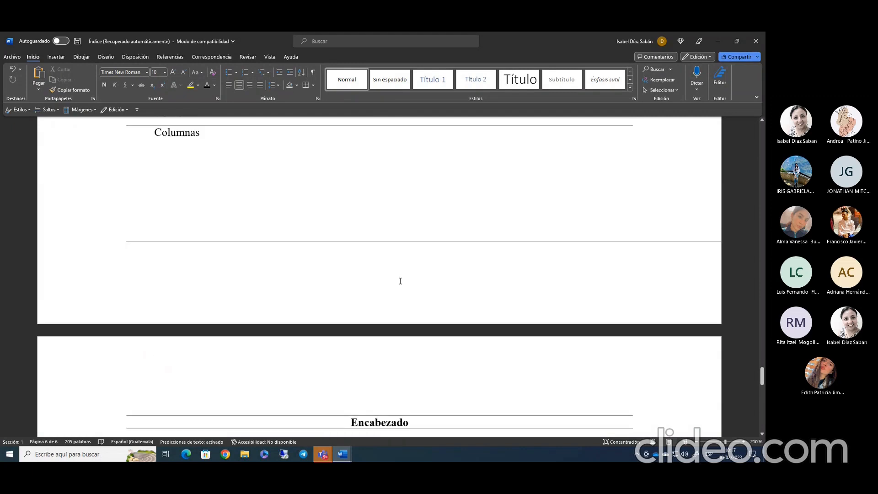
pyautogui.scroll(6, 400, 280)
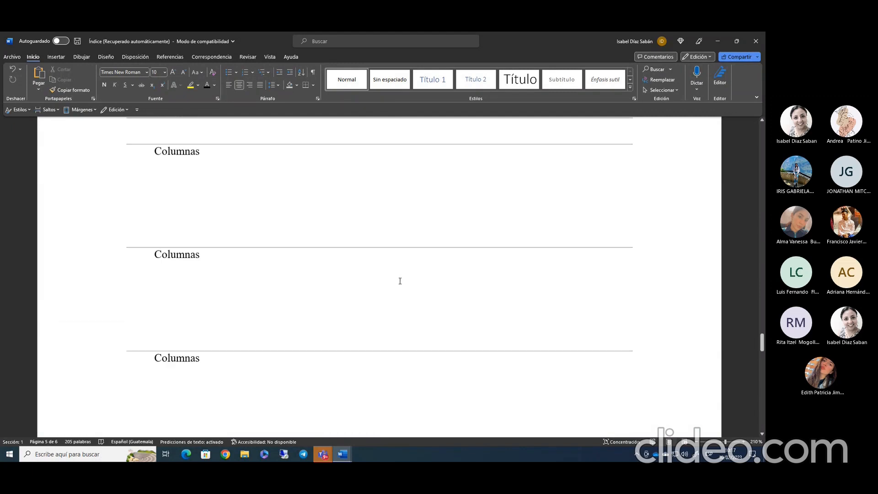
pyautogui.scroll(6, 400, 281)
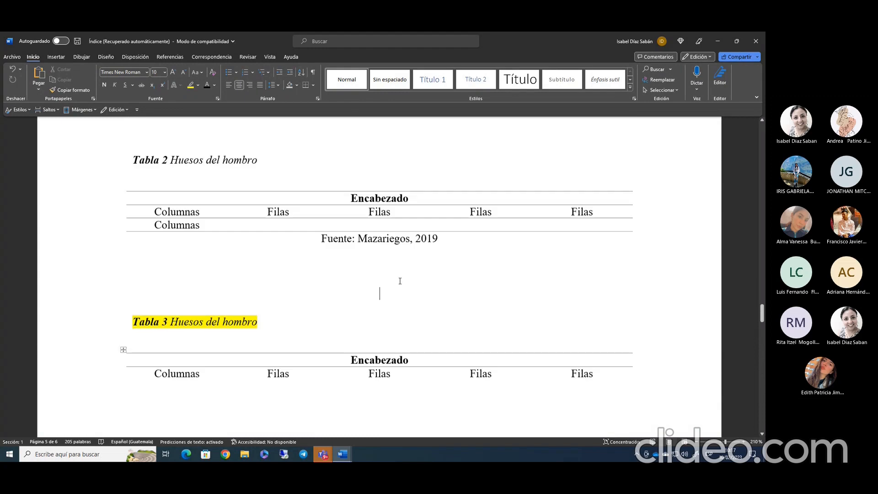
pyautogui.click(402, 274)
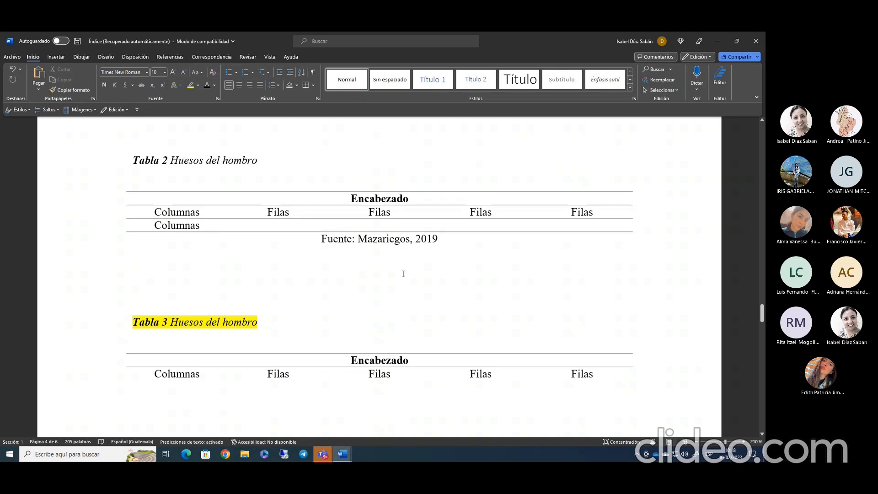
# Delete the "Tabla 1" label and number from the first table's caption, keeping the description Huesos del hombro
pyautogui.scroll(-2, 402, 274)
pyautogui.scroll(-4, 402, 274)
pyautogui.scroll(6, 403, 274)
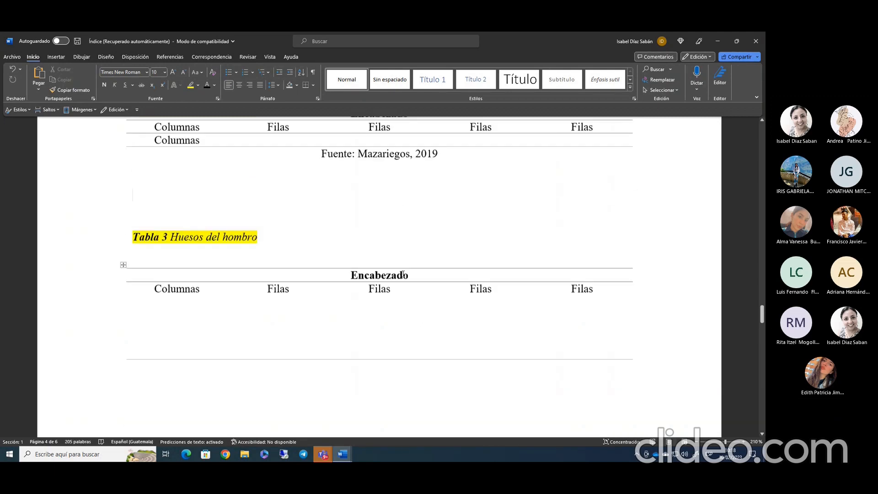
pyautogui.scroll(10, 402, 274)
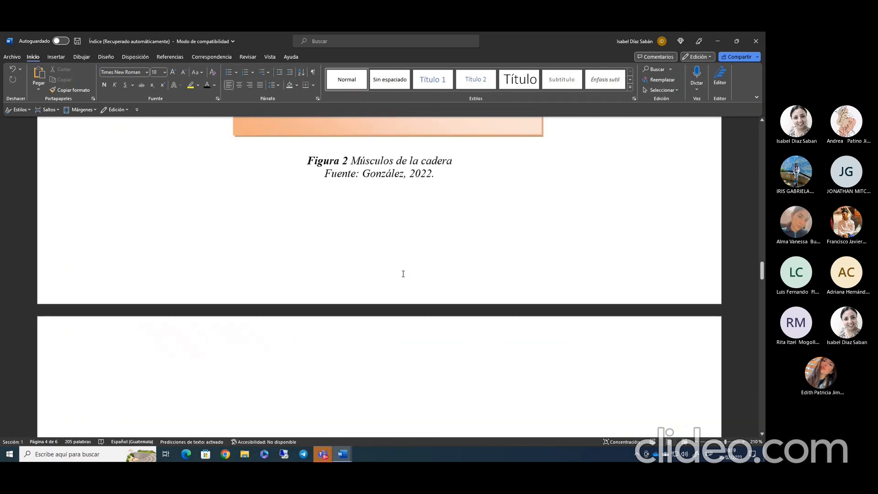
pyautogui.scroll(-7, 402, 273)
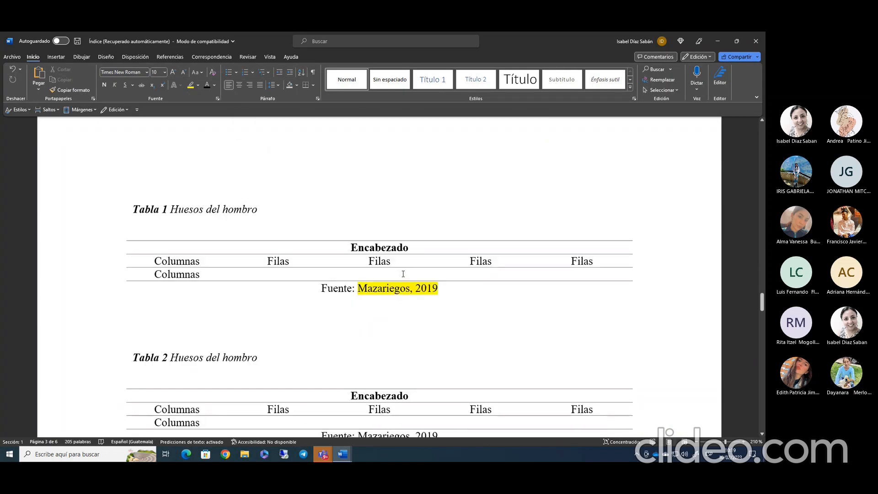
pyautogui.moveTo(165, 209); pyautogui.dragTo(119, 213)
pyautogui.click(227, 232)
pyautogui.click(323, 161)
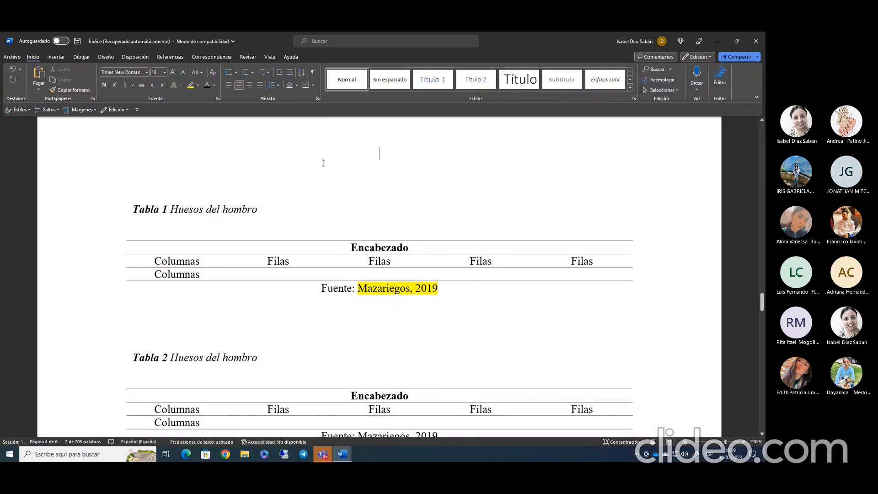
pyautogui.moveTo(170, 209); pyautogui.dragTo(122, 209)
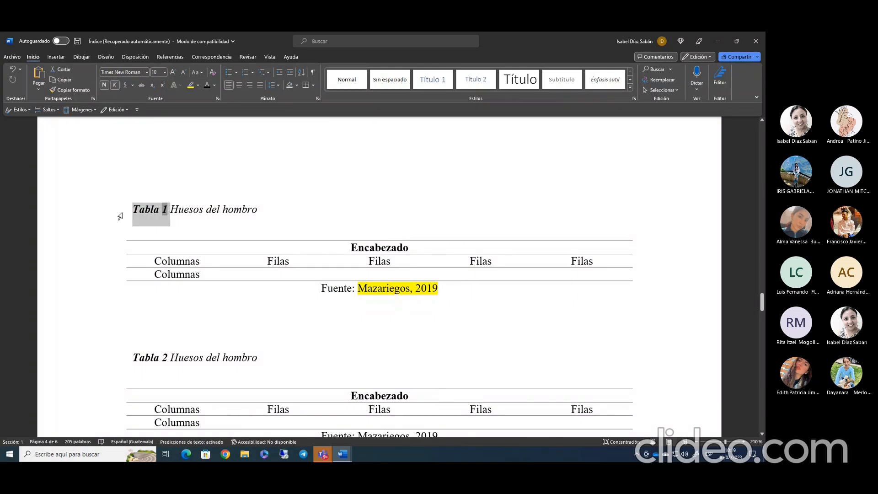
pyautogui.press('BackSpace')
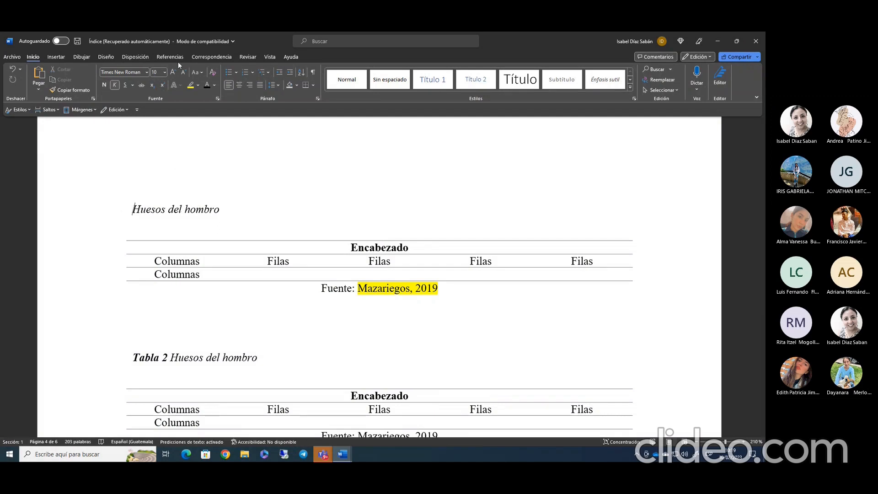
# Insert an automatic caption number with the Tabla label before Huesos del hombro above the first table
pyautogui.click(168, 57)
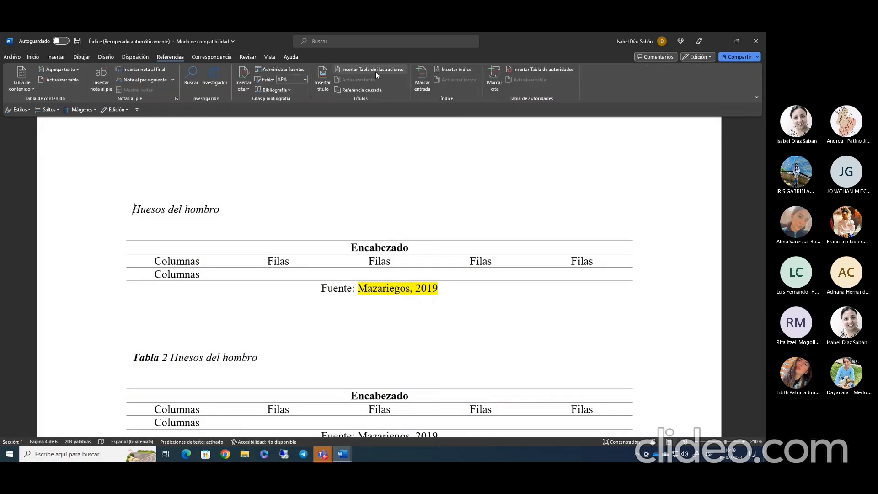
pyautogui.click(322, 87)
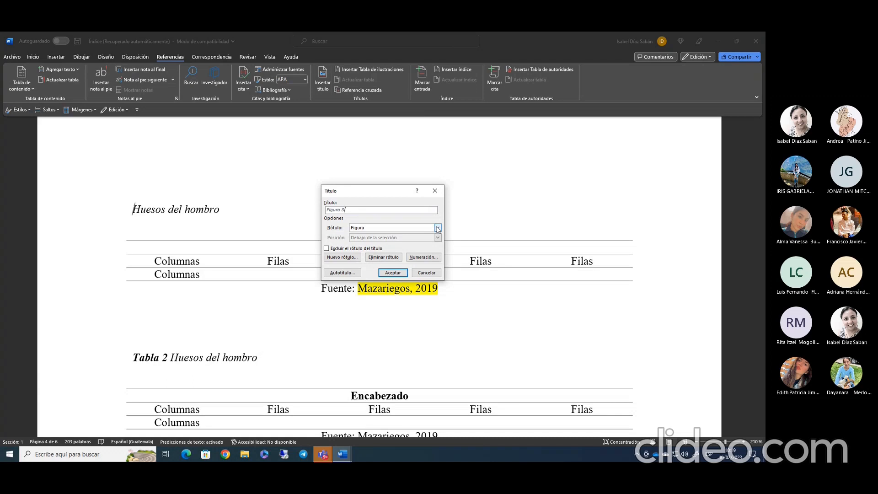
pyautogui.click(437, 228)
pyautogui.click(410, 246)
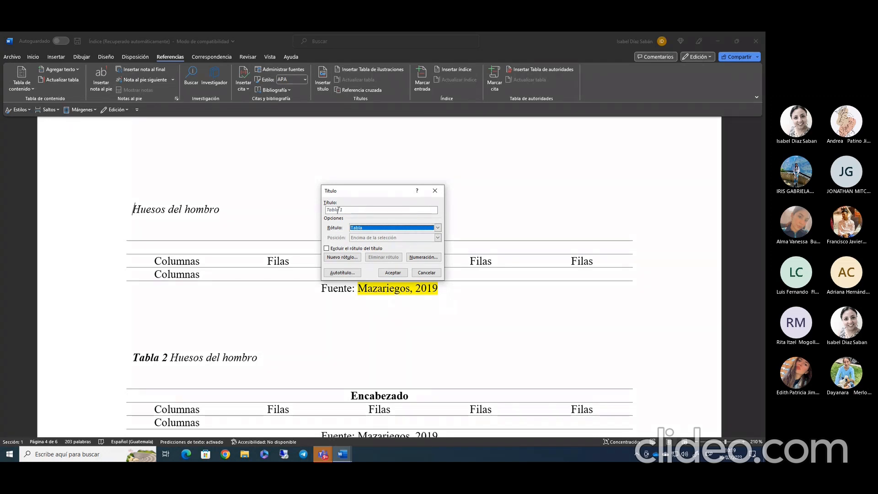
pyautogui.click(393, 273)
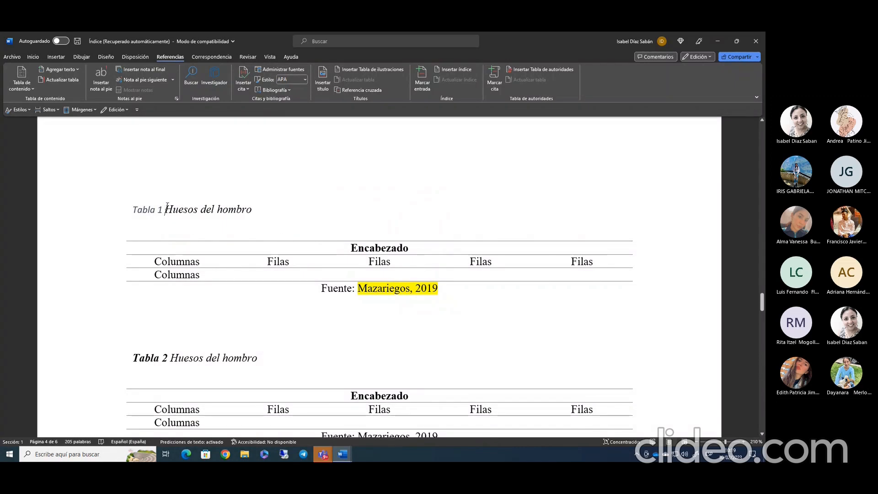
# Format the inserted "Tabla 1" label in Times New Roman, size 10, with black text
pyautogui.moveTo(164, 209); pyautogui.dragTo(121, 211)
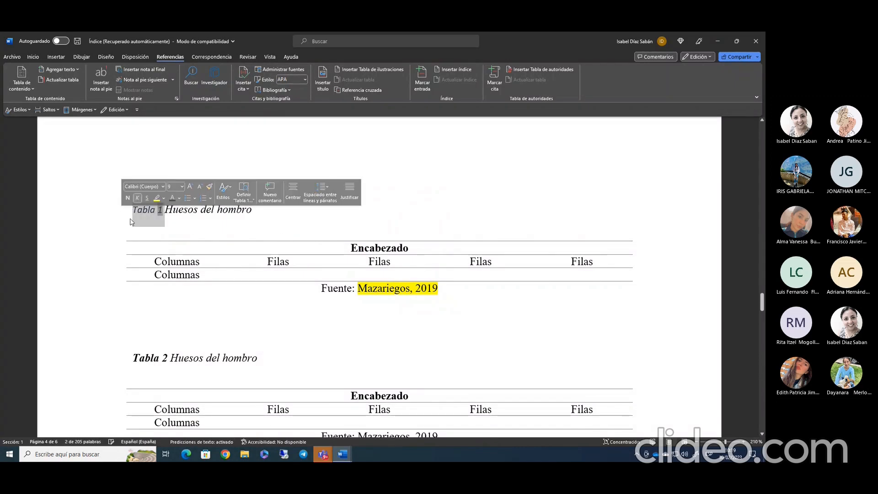
pyautogui.click(163, 186)
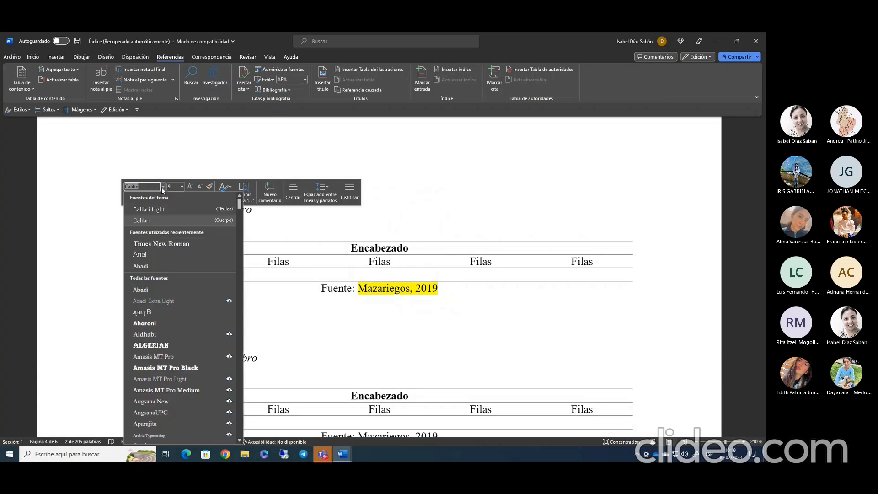
pyautogui.click(174, 245)
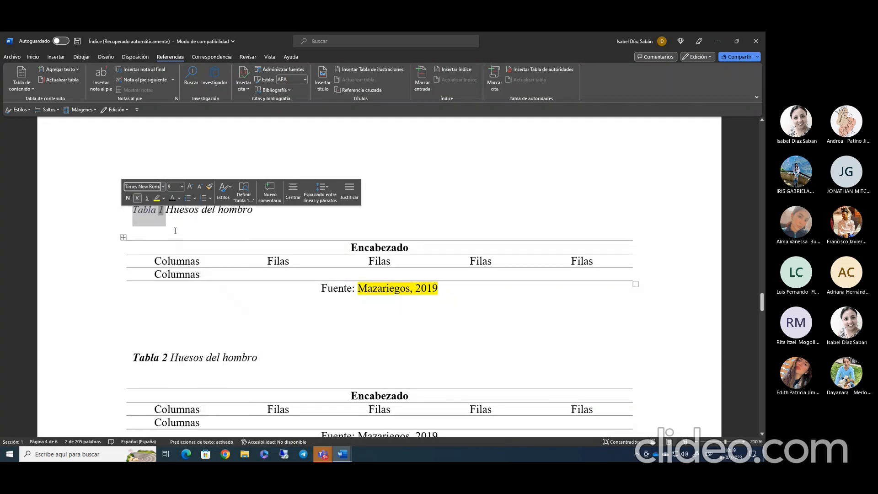
pyautogui.click(172, 186)
pyautogui.write('10')
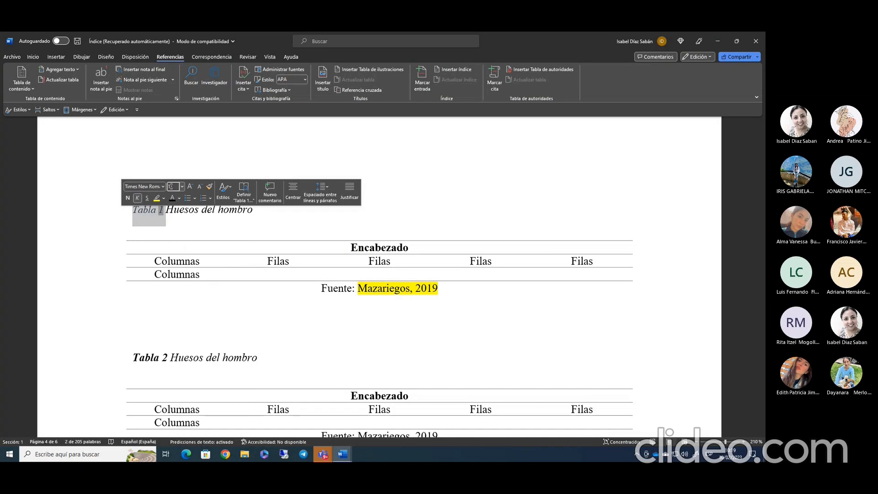
pyautogui.press('Return')
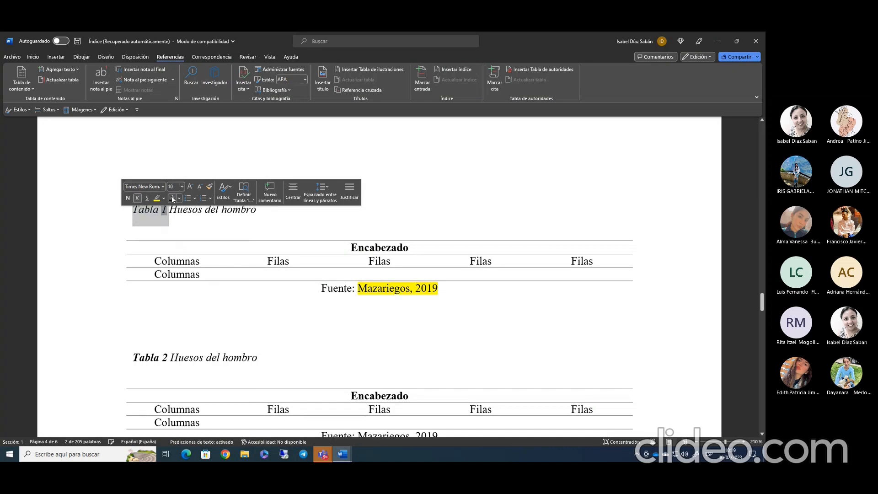
pyautogui.click(199, 220)
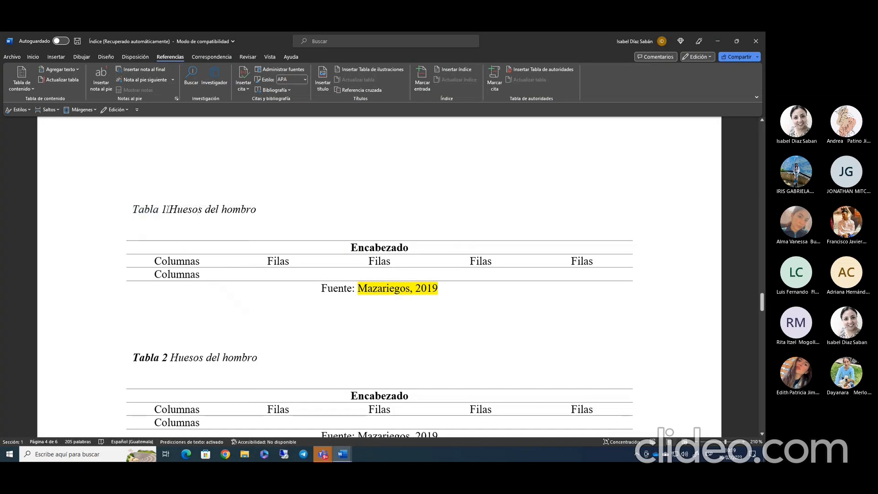
# Make the "Tabla 1" label bold in the first table's caption
pyautogui.moveTo(168, 209); pyautogui.dragTo(131, 215)
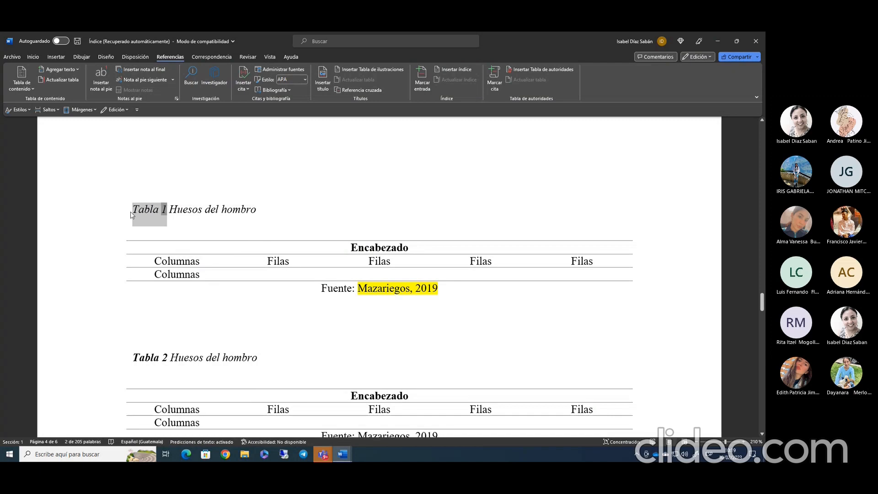
pyautogui.hotkey('ctrl', 'b')
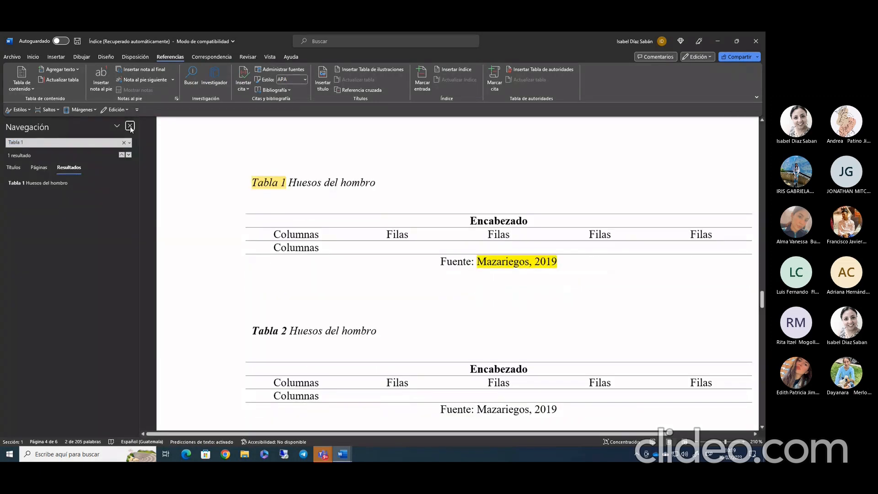
pyautogui.click(130, 127)
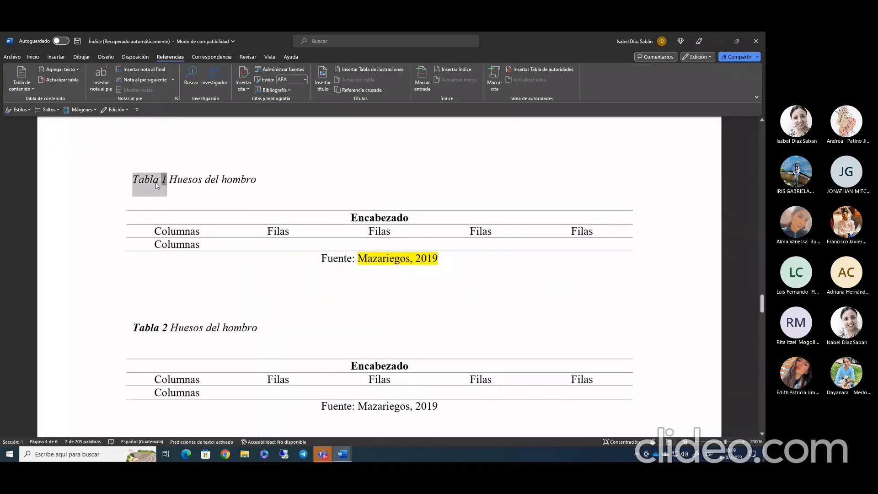
pyautogui.click(32, 57)
pyautogui.click(103, 85)
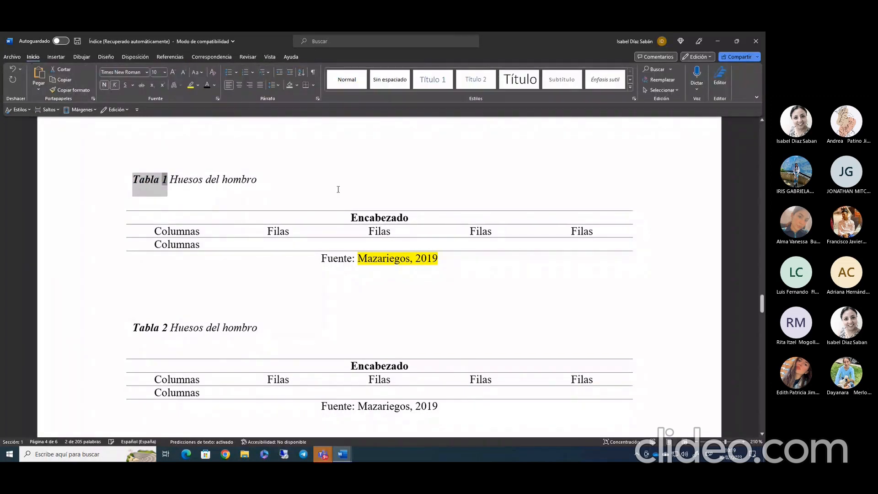
pyautogui.click(347, 188)
# Add the heading "Índice de Tablas" on the blank page before the tables, with a new line below it
pyautogui.scroll(-1, 345, 192)
pyautogui.scroll(-10, 344, 191)
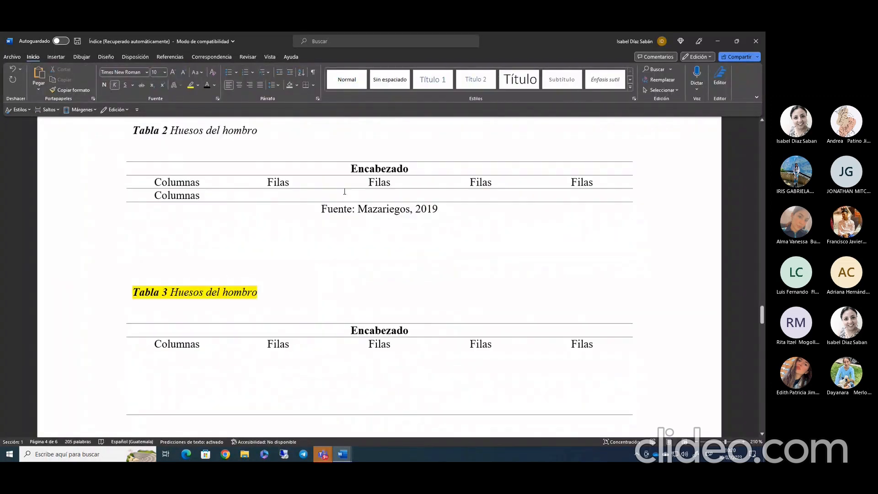
pyautogui.scroll(10, 345, 191)
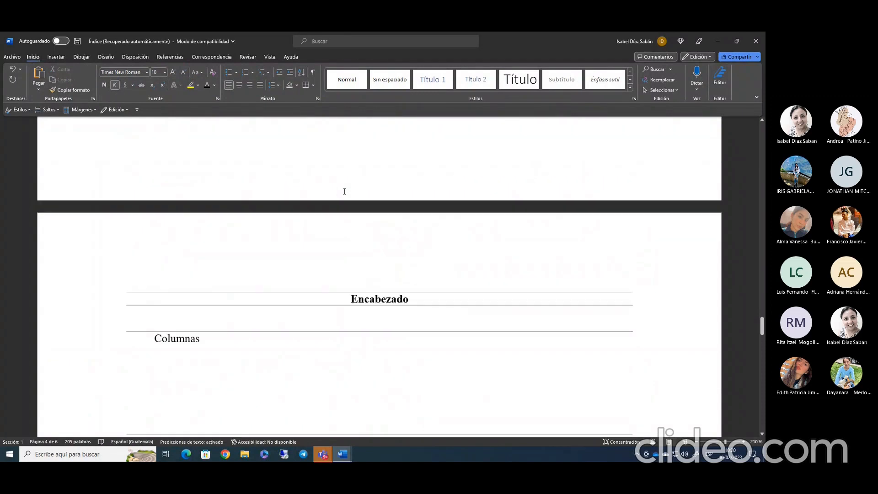
pyautogui.scroll(1, 341, 205)
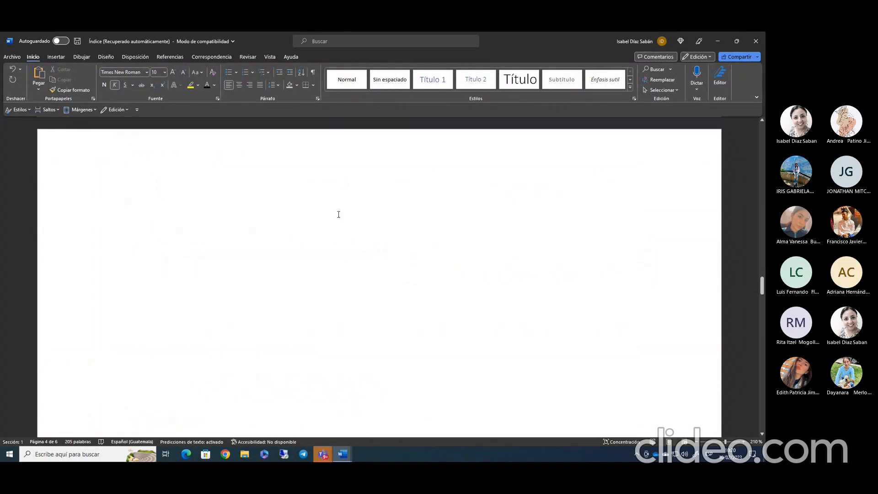
pyautogui.click(338, 218)
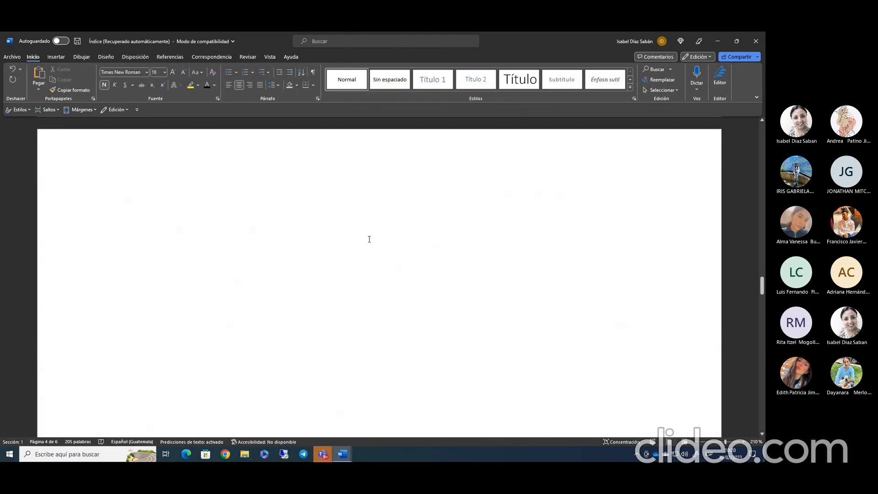
pyautogui.write('Í')
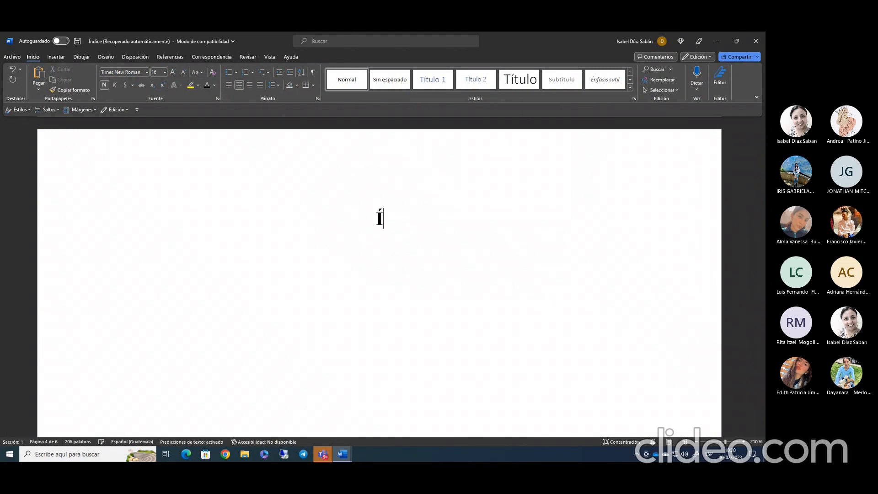
pyautogui.write('ndice de Tabl')
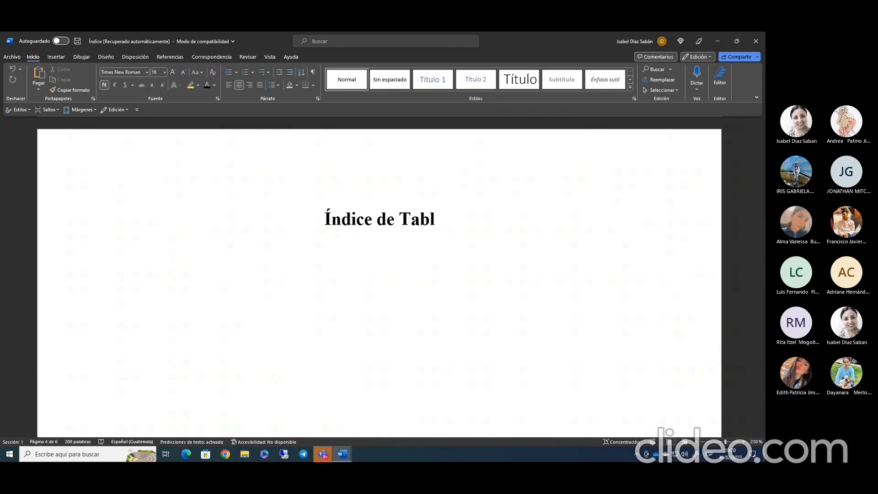
pyautogui.write('as')
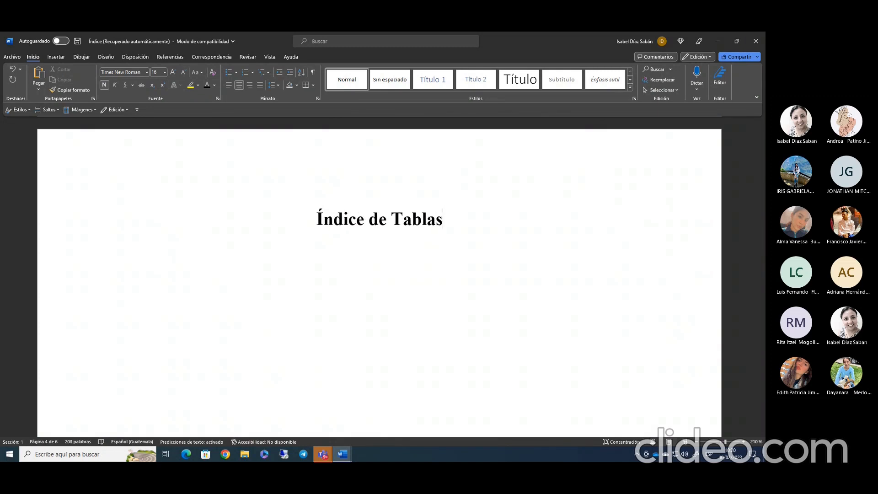
pyautogui.press('Return')
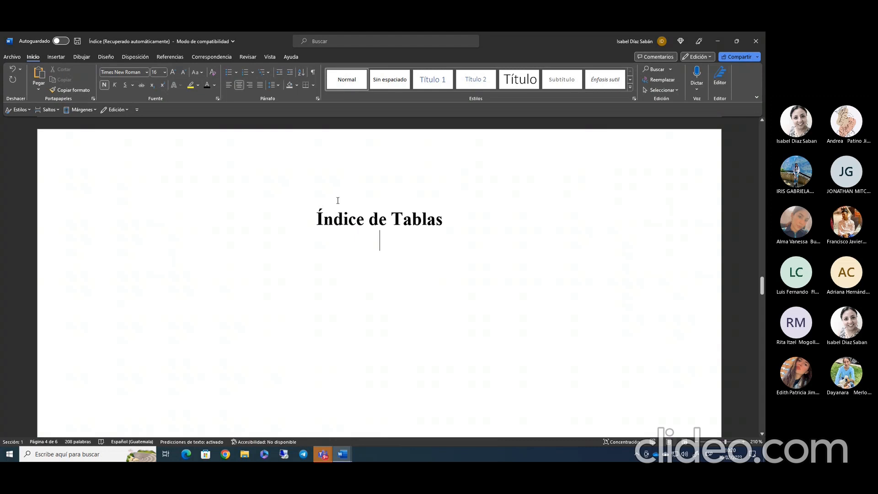
# Insert a table of illustrations for the Tabla label under the Índice de Tablas heading, separated from it by an empty line
pyautogui.click(179, 58)
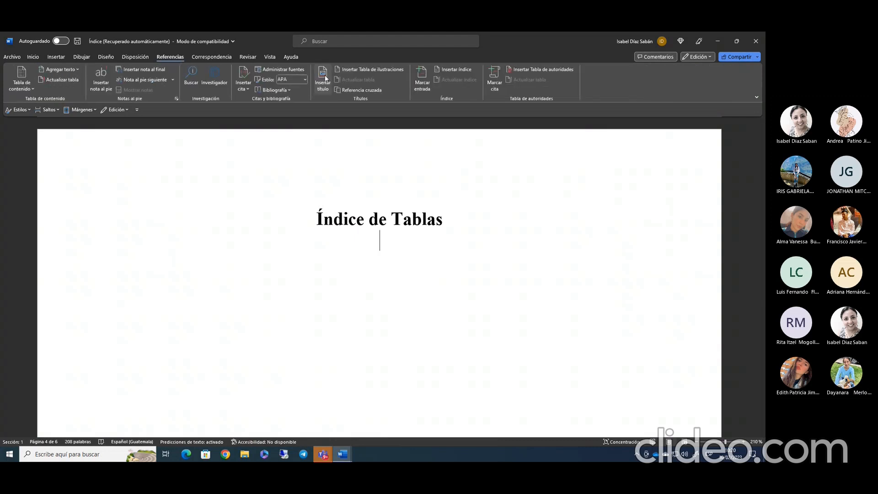
pyautogui.click(375, 68)
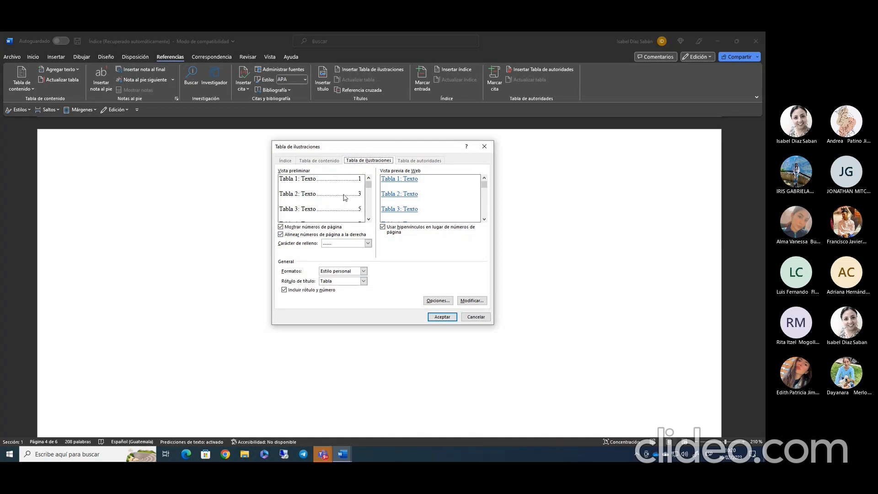
pyautogui.click(442, 317)
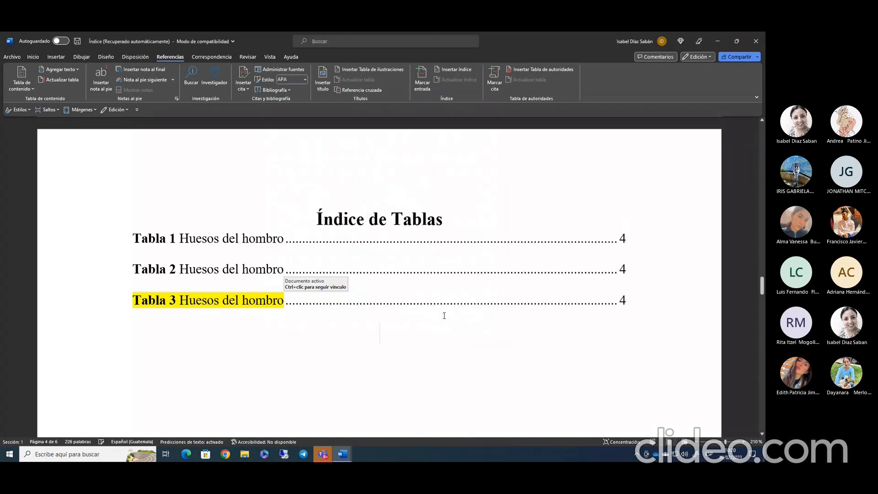
pyautogui.click(476, 216)
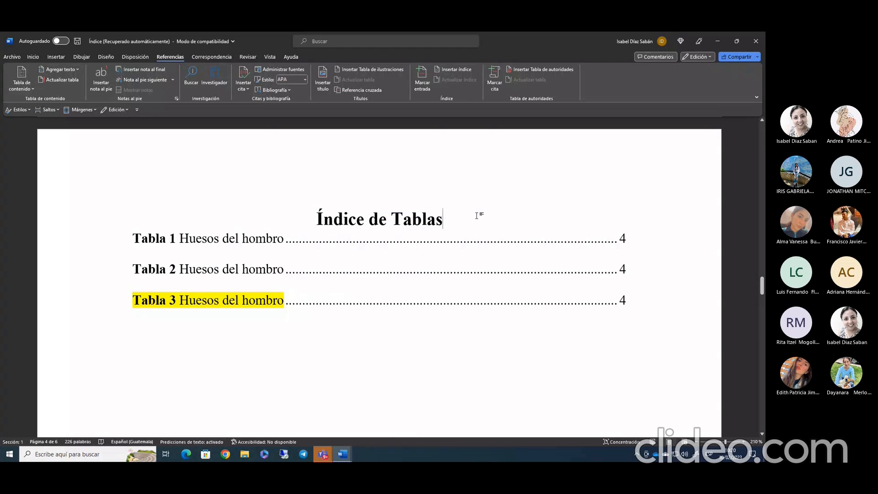
pyautogui.press('Return')
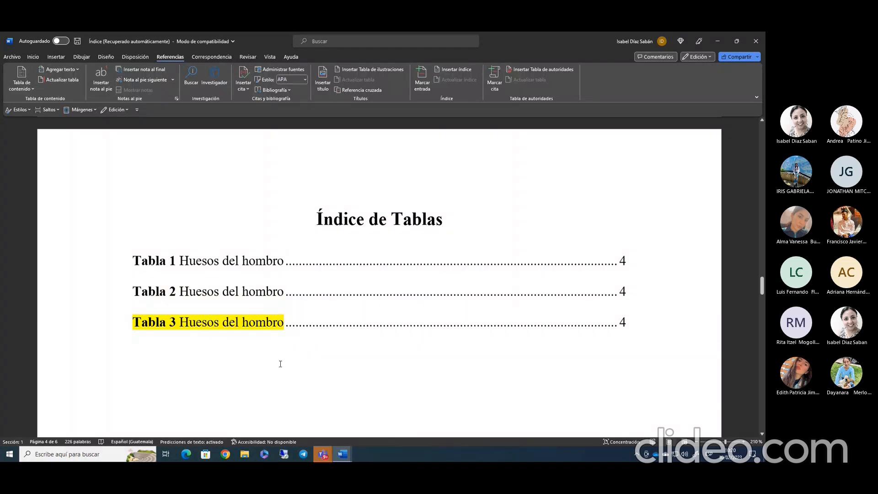
# Remove the yellow highlighting from the "Tabla 3 Huesos del hombro" caption above the third table
pyautogui.scroll(-15, 280, 364)
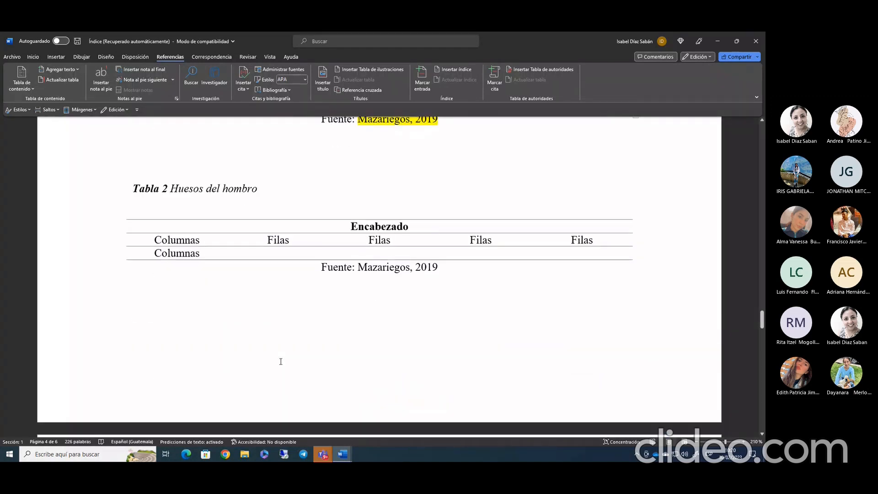
pyautogui.scroll(-10, 280, 361)
pyautogui.scroll(3, 245, 177)
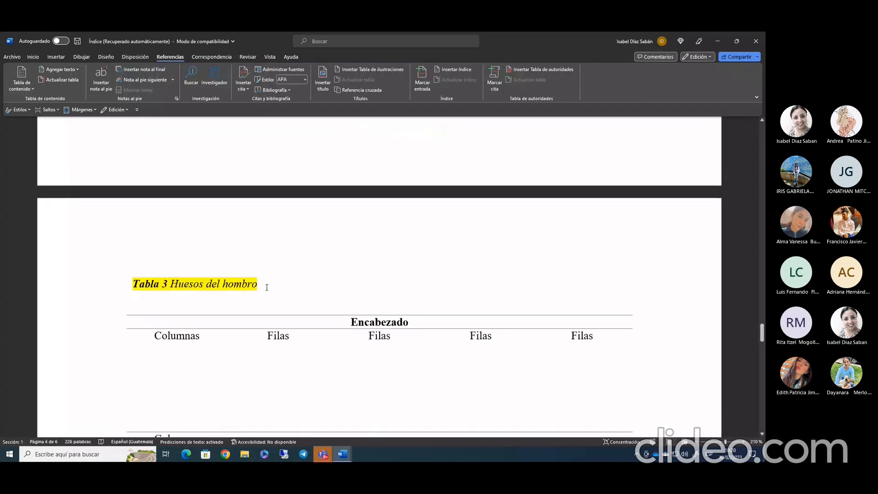
pyautogui.moveTo(267, 287); pyautogui.dragTo(110, 289)
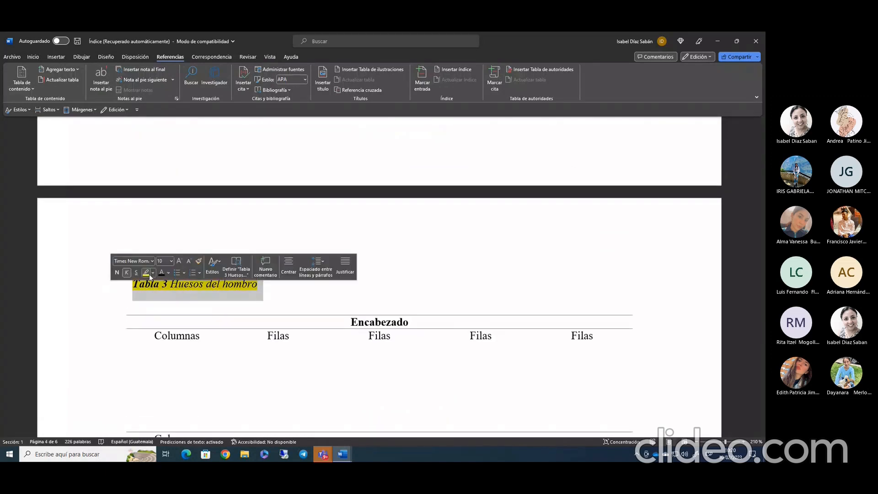
pyautogui.click(154, 273)
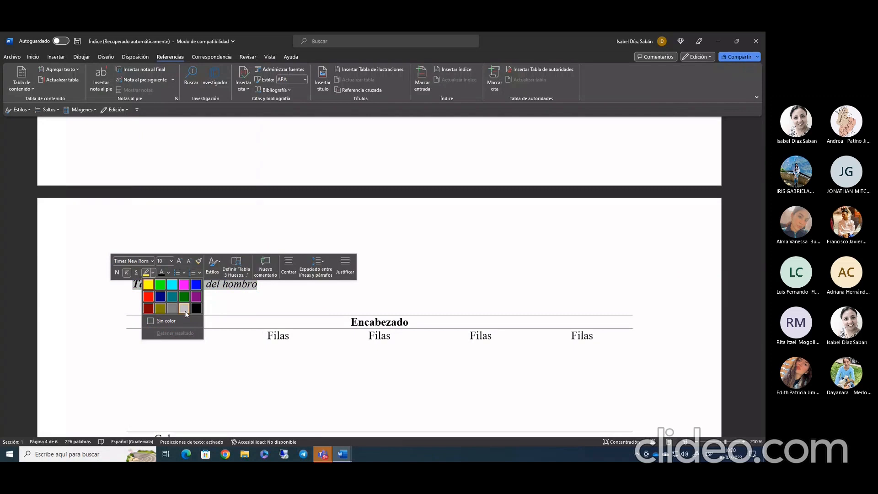
pyautogui.click(176, 320)
pyautogui.click(315, 299)
# Update the entire table index under the Índice de Tablas heading, including its entries and page numbers
pyautogui.scroll(15, 355, 244)
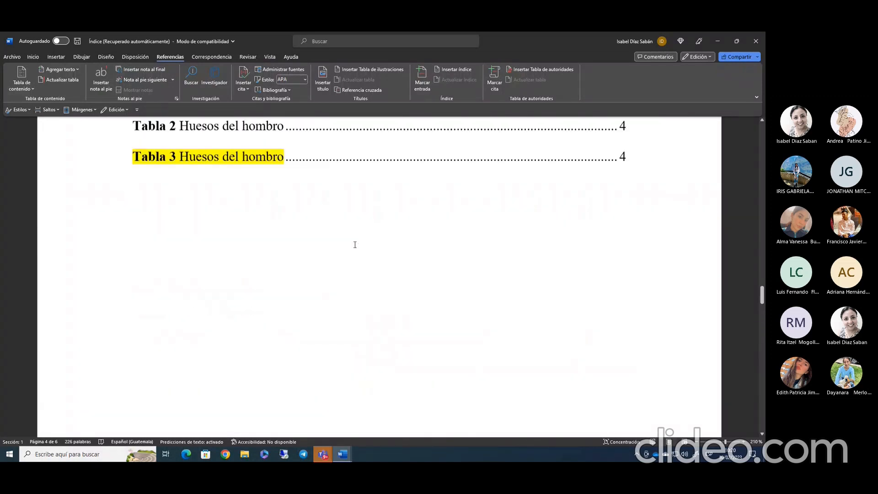
pyautogui.scroll(1, 355, 245)
pyautogui.rightClick(241, 262)
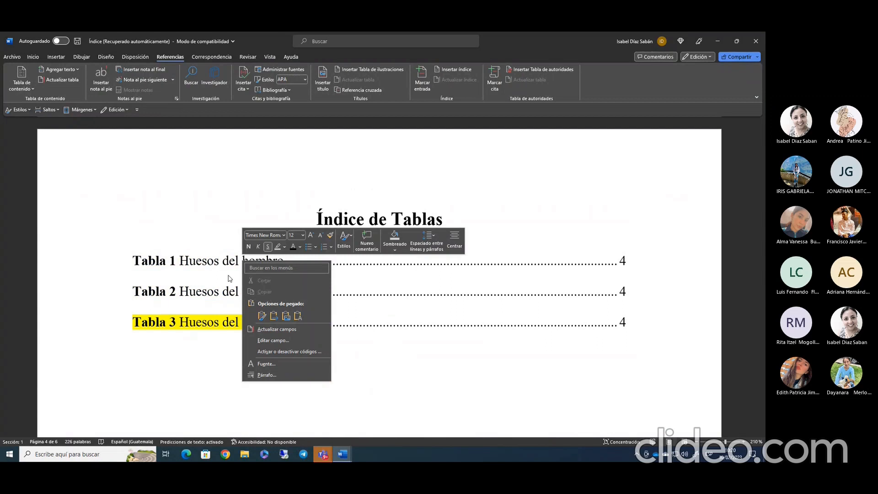
pyautogui.click(285, 329)
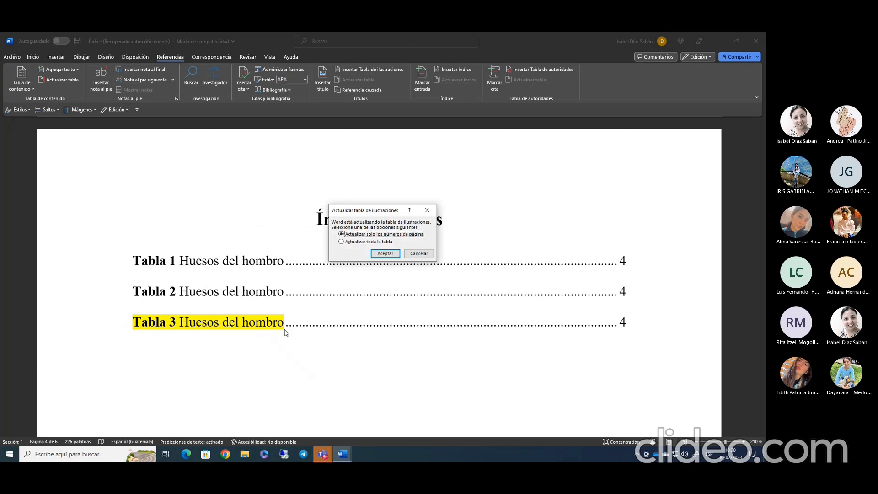
pyautogui.click(387, 241)
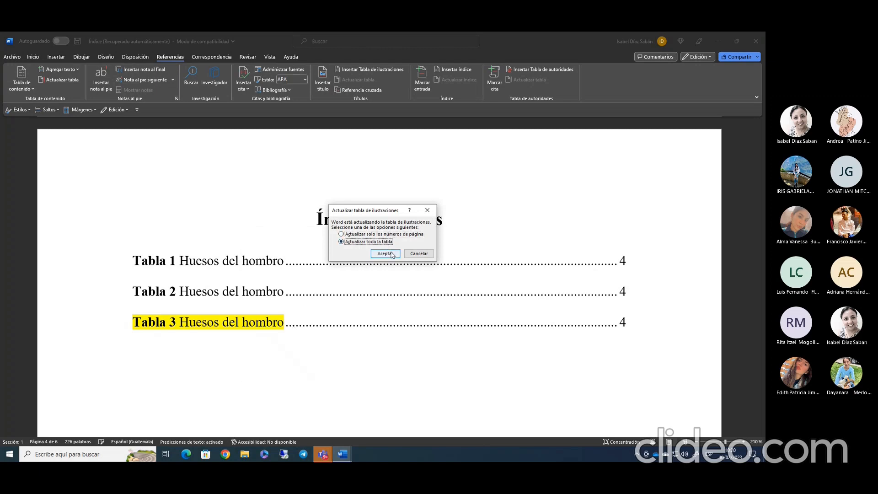
pyautogui.click(386, 254)
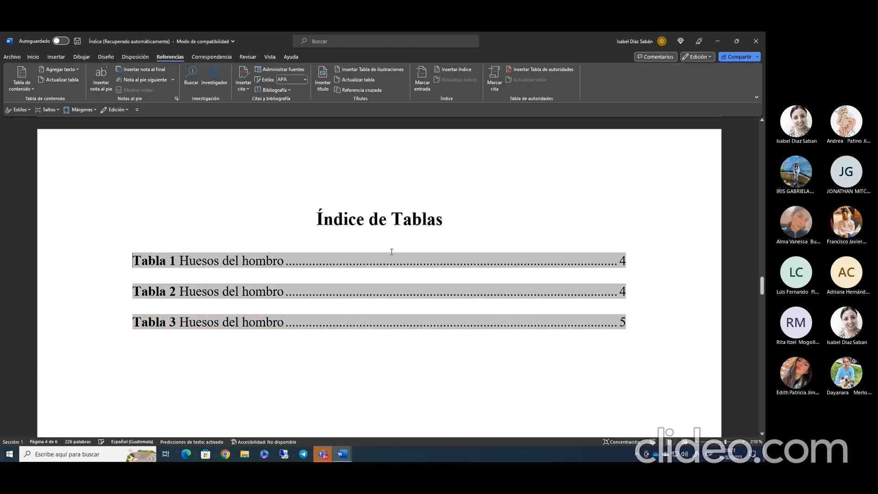
pyautogui.click(386, 345)
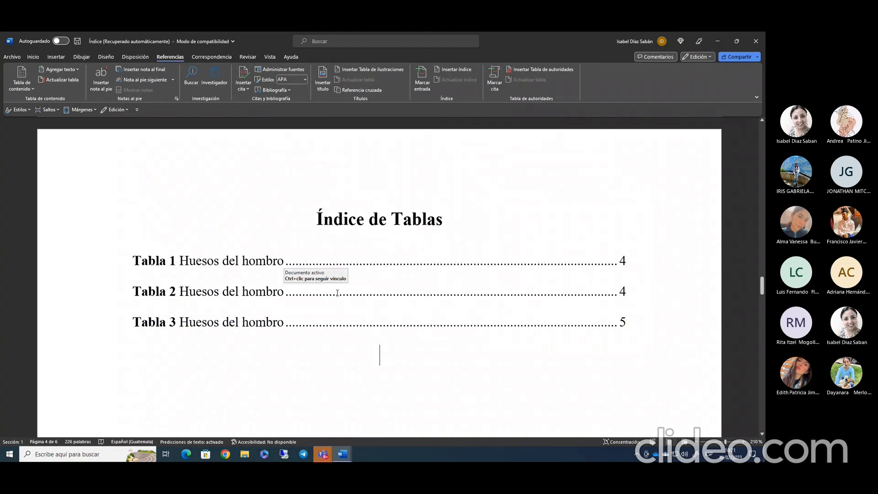
pyautogui.rightClick(337, 293)
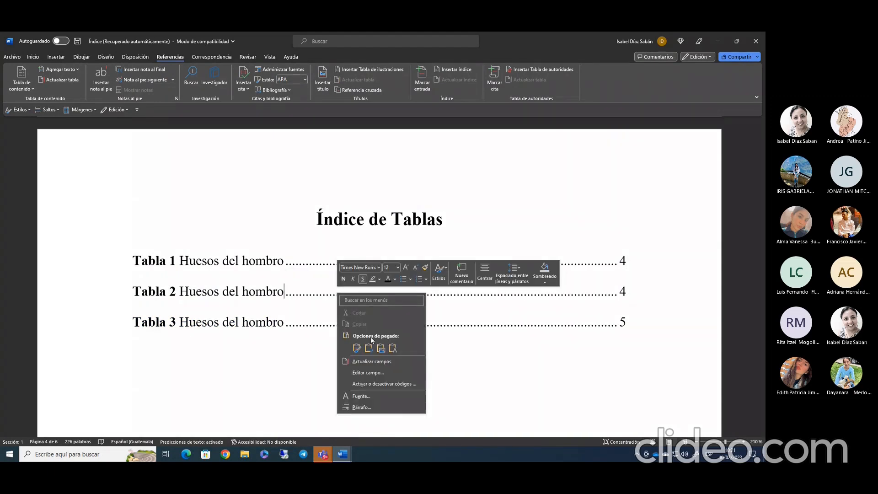
pyautogui.click(399, 360)
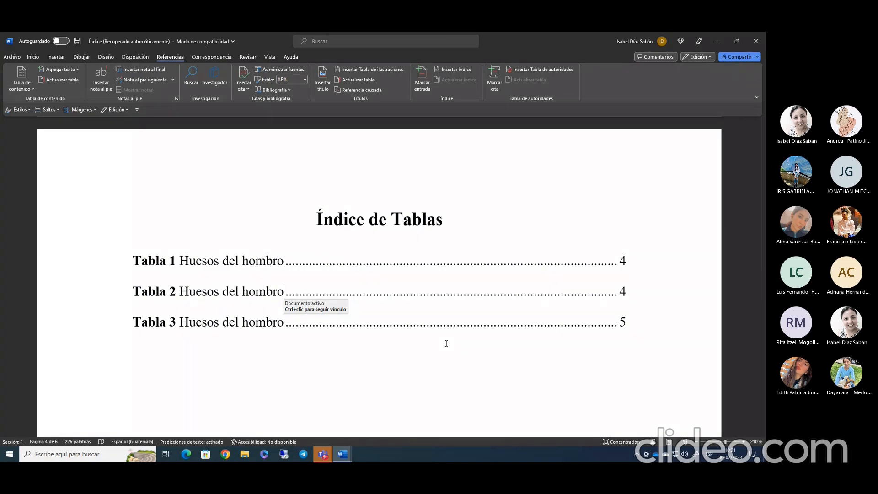
# Review the captioned tables and the figure, and return to the general Índice at the start of the document
pyautogui.scroll(-3, 446, 343)
pyautogui.scroll(-10, 446, 343)
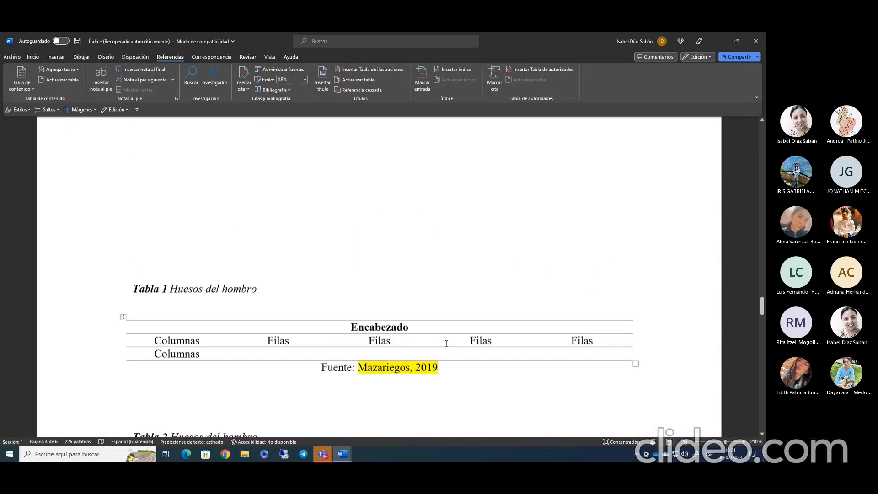
pyautogui.scroll(-5, 446, 343)
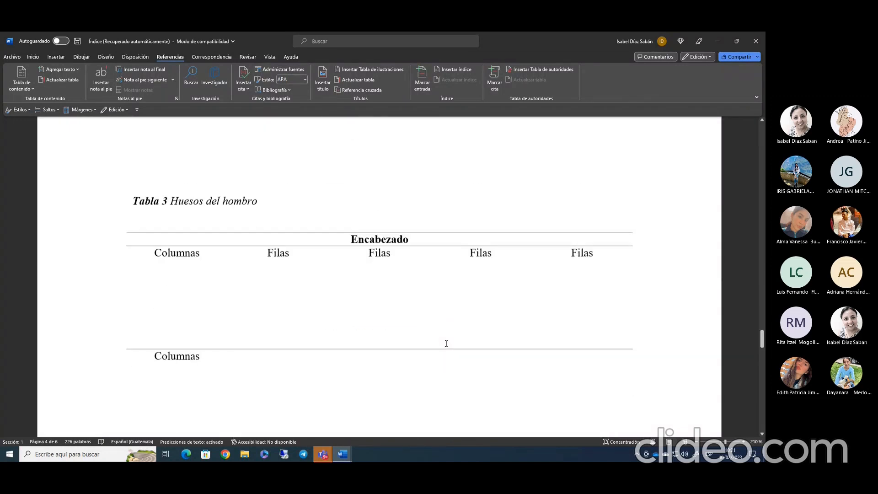
pyautogui.scroll(9, 446, 344)
pyautogui.scroll(15, 446, 343)
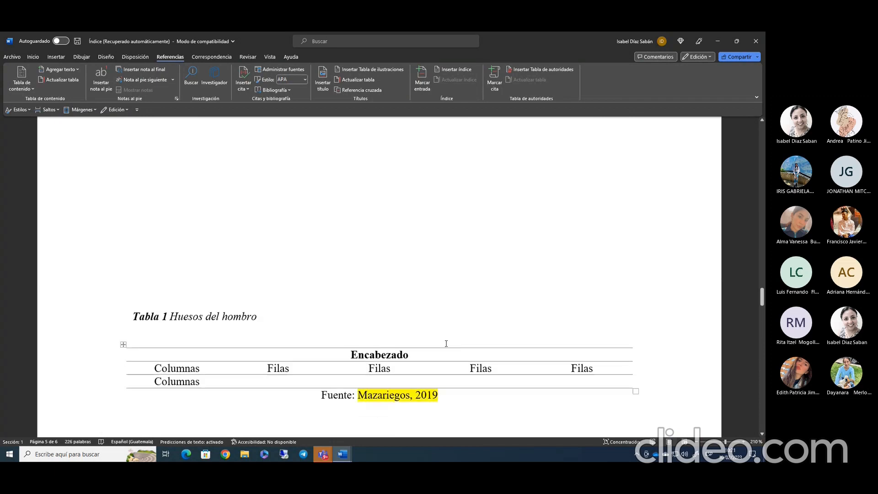
pyautogui.scroll(15, 445, 344)
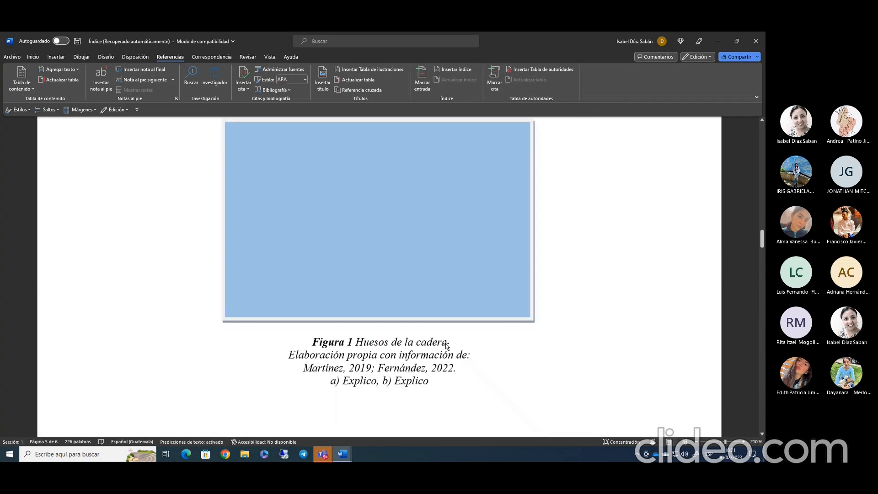
pyautogui.scroll(15, 446, 344)
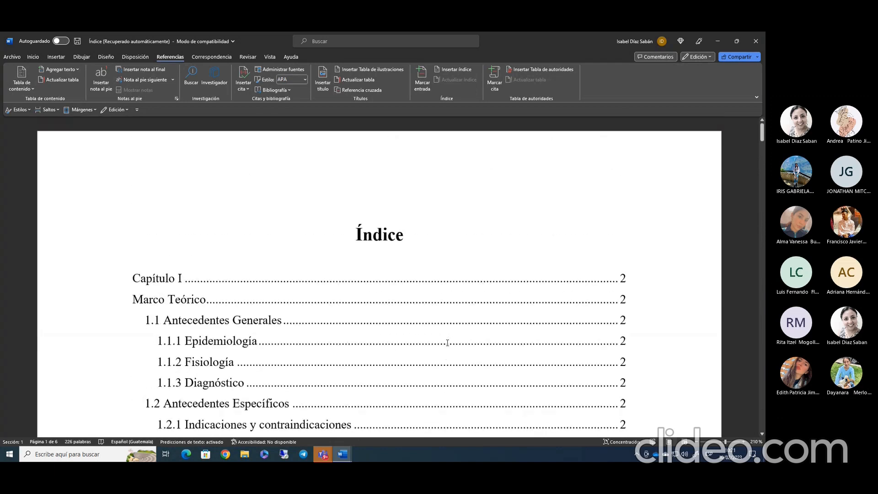
pyautogui.scroll(-1, 447, 343)
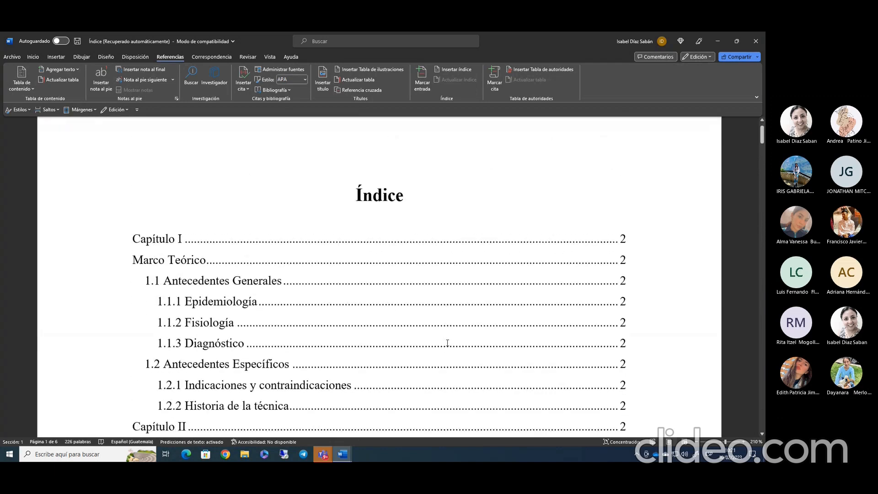